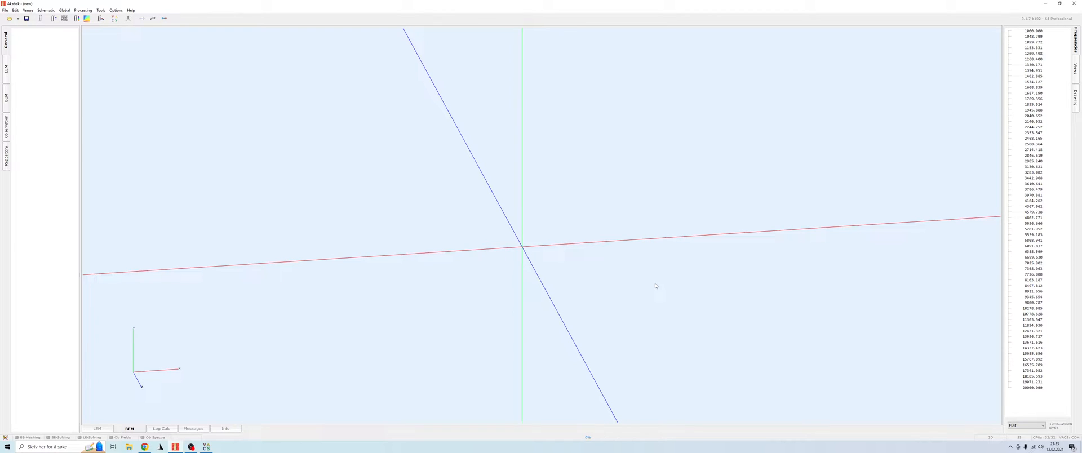
{"action": "left_click_drag", "start_coordinate": [566, 316], "coordinate": [342, 284]}
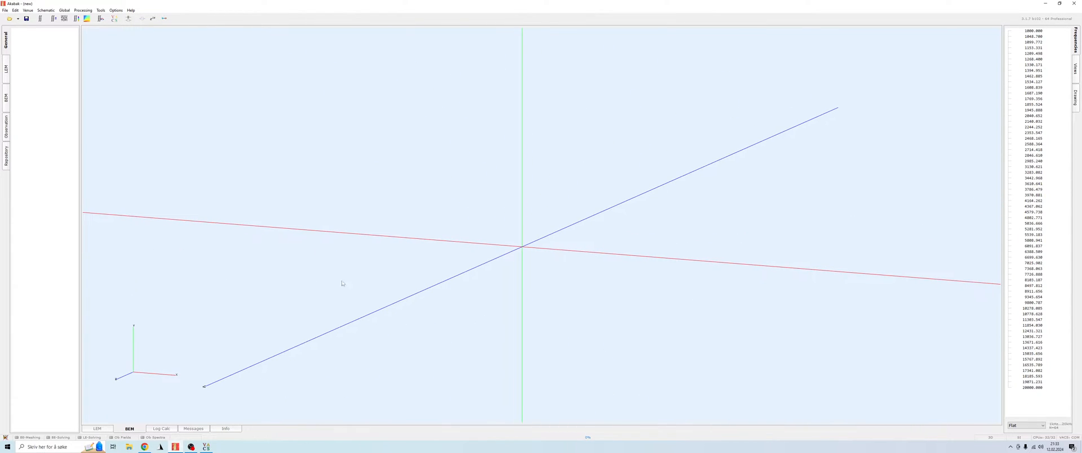
{"action": "left_click_drag", "start_coordinate": [481, 299], "coordinate": [819, 346]}
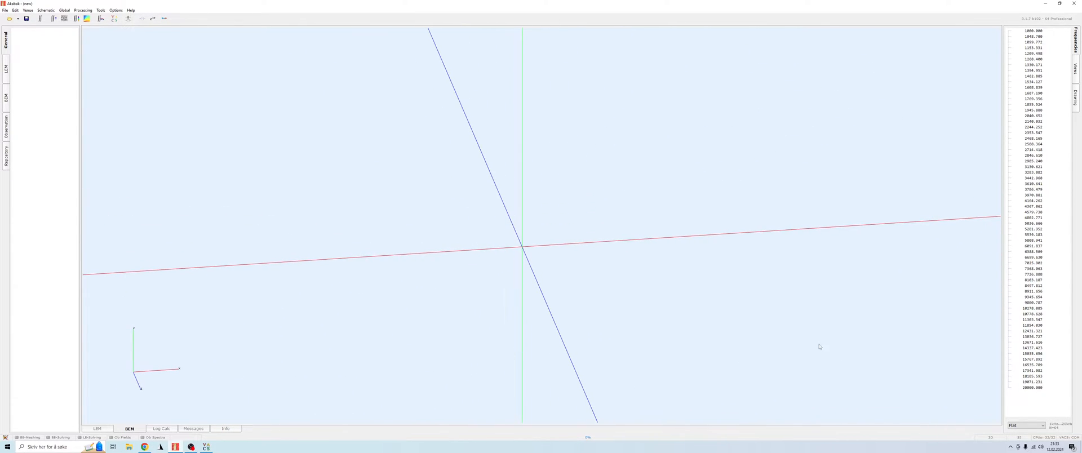
{"action": "left_click_drag", "start_coordinate": [479, 296], "coordinate": [298, 239]}
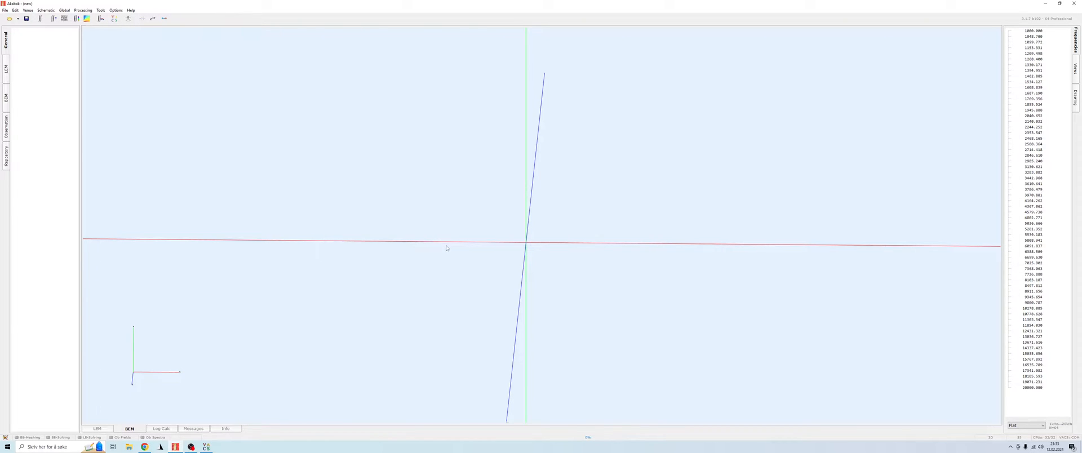
{"action": "left_click_drag", "start_coordinate": [446, 248], "coordinate": [675, 316]}
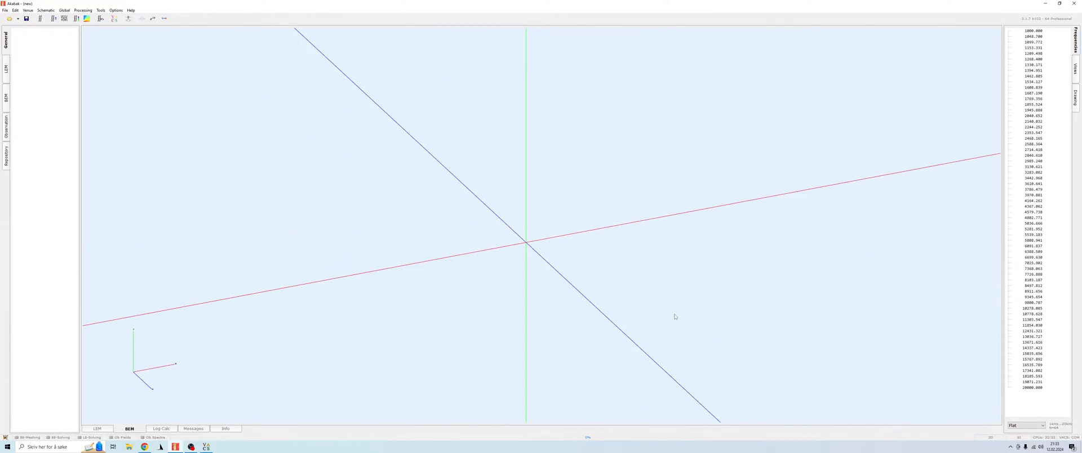
{"action": "left_click_drag", "start_coordinate": [583, 280], "coordinate": [567, 297]}
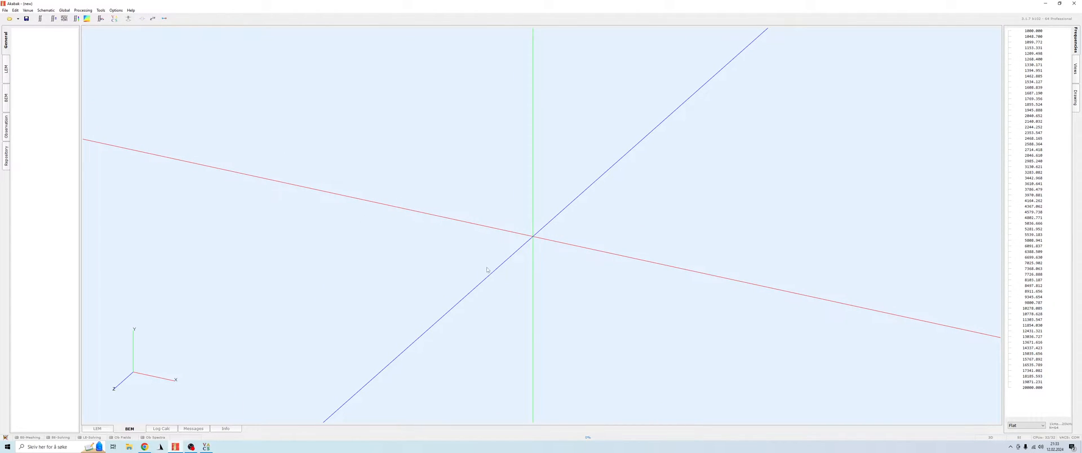
{"action": "left_click_drag", "start_coordinate": [486, 270], "coordinate": [335, 284]}
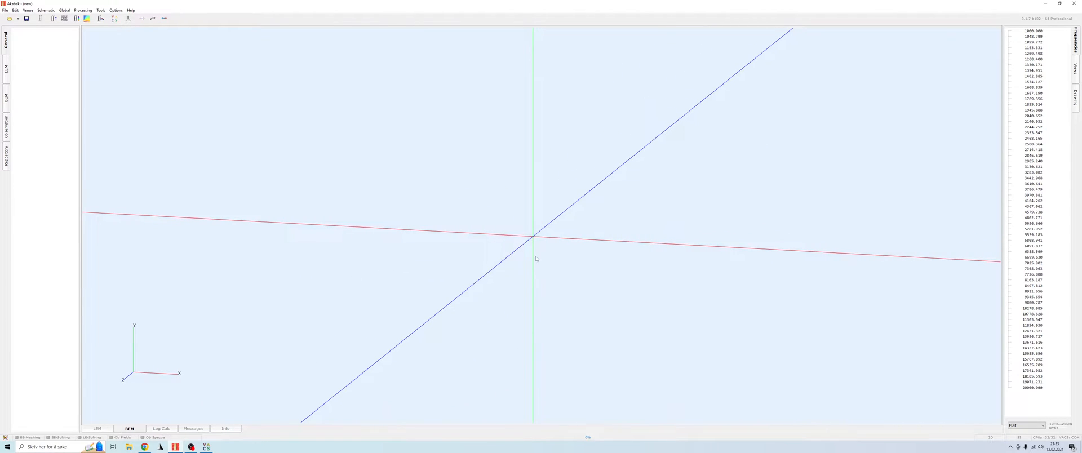
{"action": "left_click_drag", "start_coordinate": [536, 259], "coordinate": [440, 283]}
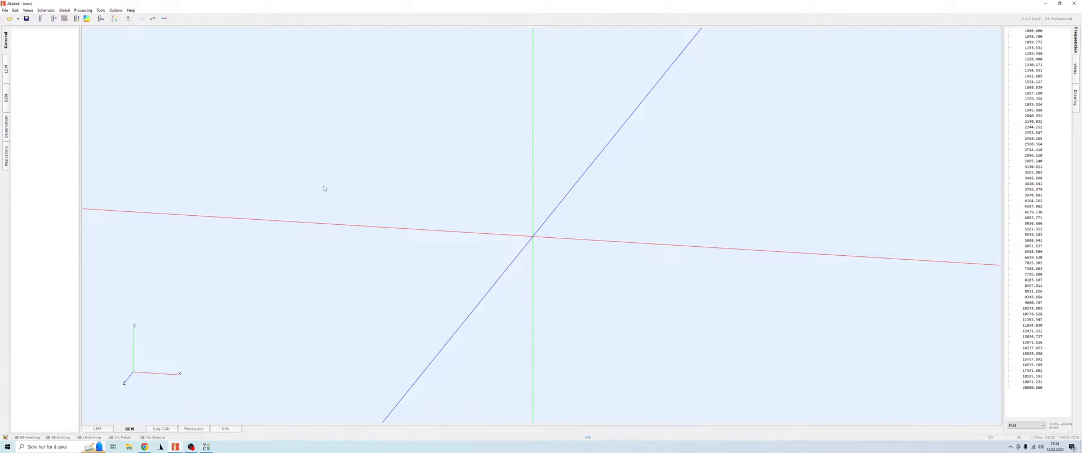
Step: Add a Mesh File component and import "Rectangular waveguide infinite baffle example.msh" into it
{"action": "left_click", "coordinate": [128, 19]}
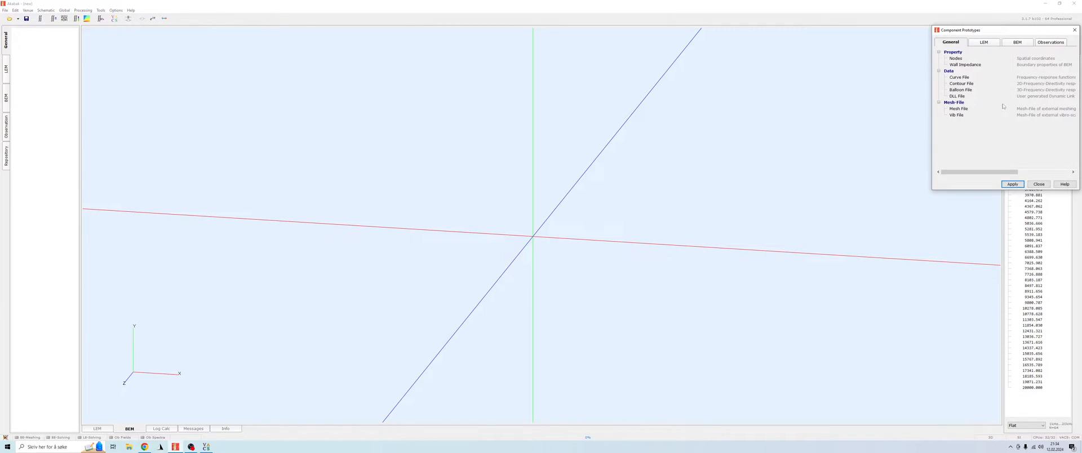
{"action": "double_click", "coordinate": [956, 108]}
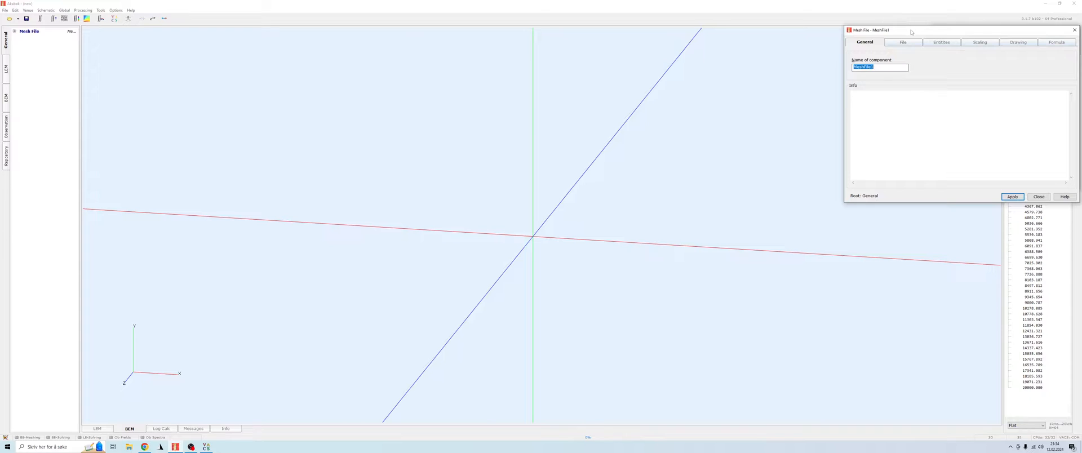
{"action": "left_click_drag", "start_coordinate": [911, 32], "coordinate": [647, 132]}
{"action": "left_click", "coordinate": [639, 142]}
{"action": "left_click", "coordinate": [602, 164]}
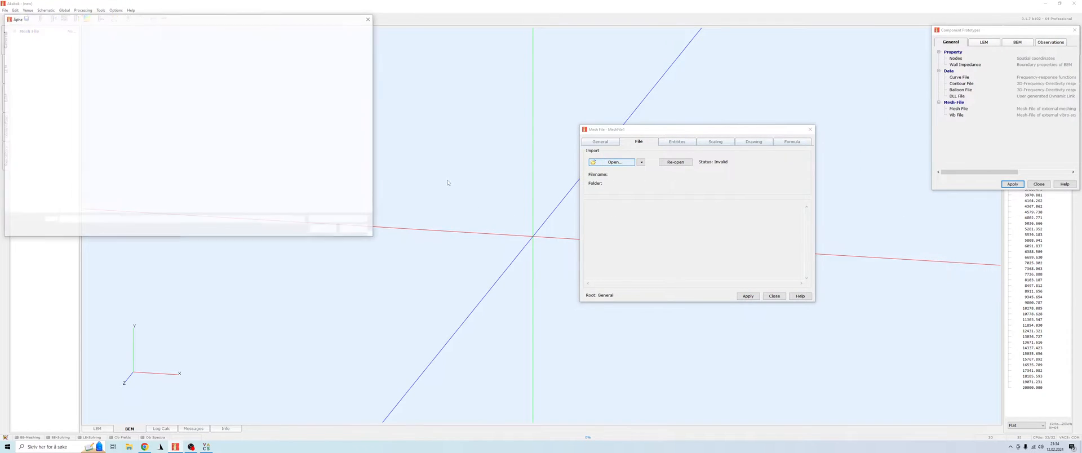
{"action": "left_click", "coordinate": [94, 84]}
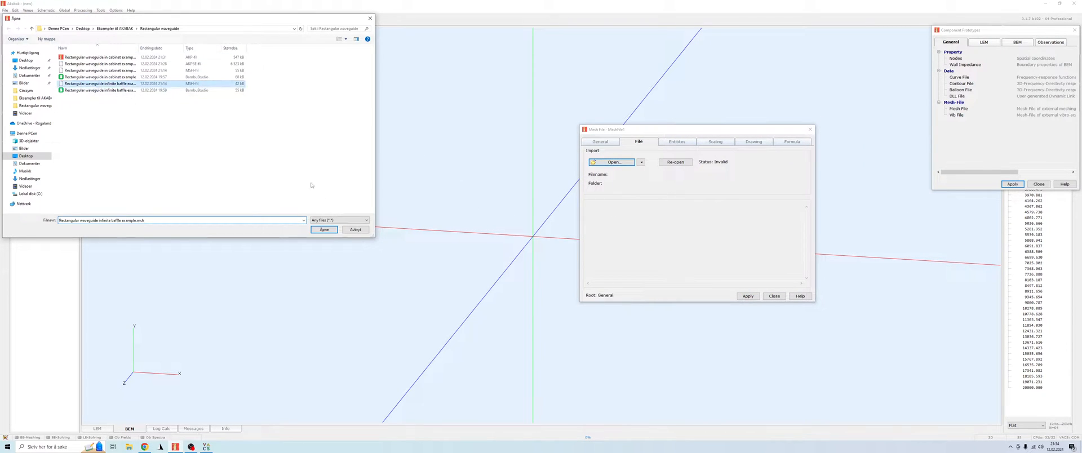
{"action": "left_click", "coordinate": [324, 229]}
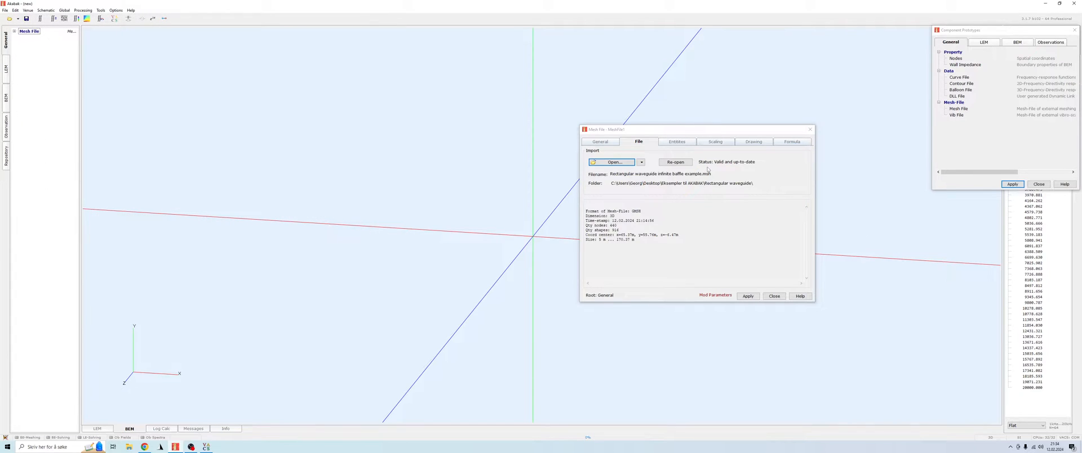
Step: Set the isotropic scaling of the imported mesh and apply the mesh file settings
{"action": "left_click", "coordinate": [676, 141]}
{"action": "left_click", "coordinate": [715, 141]}
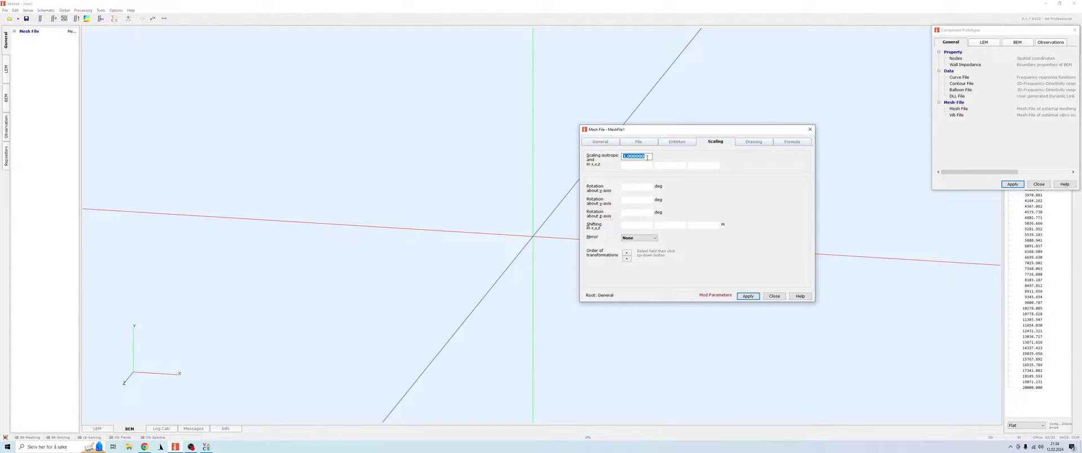
{"action": "left_click", "coordinate": [748, 296]}
Step: Examine the imported waveguide mesh in the drawing preview from several angles, including an element on the curved wall
{"action": "left_click", "coordinate": [754, 141]}
{"action": "mouse_move", "coordinate": [705, 217]}
{"action": "left_mouse_down"}
{"action": "mouse_move", "coordinate": [831, 159]}
{"action": "mouse_move", "coordinate": [727, 216]}
{"action": "mouse_move", "coordinate": [758, 172]}
{"action": "mouse_move", "coordinate": [769, 164]}
{"action": "mouse_move", "coordinate": [683, 284]}
{"action": "mouse_move", "coordinate": [686, 248]}
{"action": "mouse_move", "coordinate": [551, 266]}
{"action": "left_mouse_up"}
{"action": "left_click_drag", "start_coordinate": [643, 223], "coordinate": [631, 253]}
{"action": "left_click", "coordinate": [631, 252]}
{"action": "scroll", "coordinate": [631, 252], "scroll_direction": "down", "scroll_amount": 2}
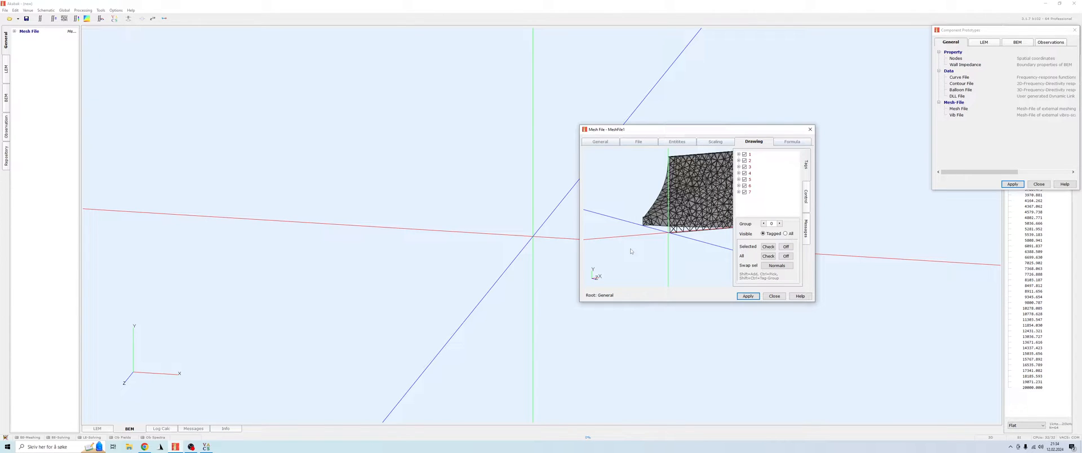
{"action": "mouse_move", "coordinate": [631, 251]}
{"action": "left_mouse_down"}
{"action": "mouse_move", "coordinate": [800, 212]}
{"action": "mouse_move", "coordinate": [654, 242]}
{"action": "mouse_move", "coordinate": [644, 217]}
{"action": "mouse_move", "coordinate": [603, 244]}
{"action": "left_mouse_up"}
{"action": "left_click", "coordinate": [642, 219]}
{"action": "left_click", "coordinate": [629, 223]}
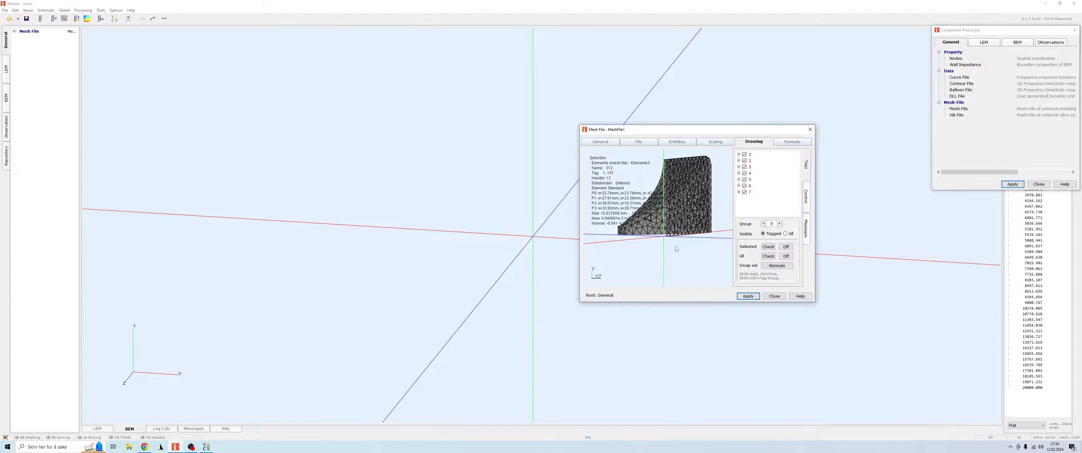
{"action": "mouse_move", "coordinate": [676, 248]}
{"action": "left_mouse_down"}
{"action": "mouse_move", "coordinate": [653, 260]}
{"action": "mouse_move", "coordinate": [676, 271]}
{"action": "left_mouse_up"}
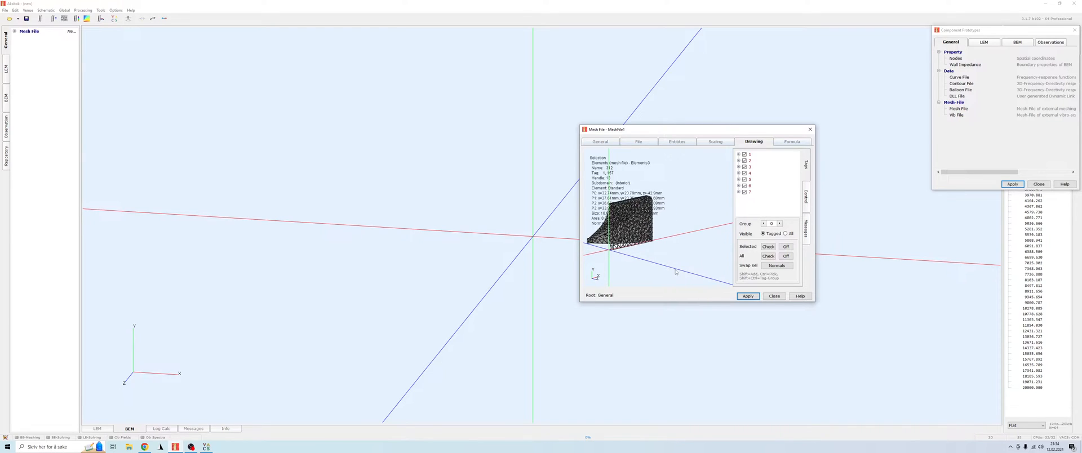
{"action": "right_click_drag", "start_coordinate": [676, 271], "coordinate": [711, 272]}
{"action": "left_click_drag", "start_coordinate": [711, 273], "coordinate": [726, 267]}
Step: Highlight all mesh tags briefly, inspect an element at the waveguide's narrow end, and close the mesh file properties
{"action": "left_click_drag", "start_coordinate": [762, 206], "coordinate": [762, 148]}
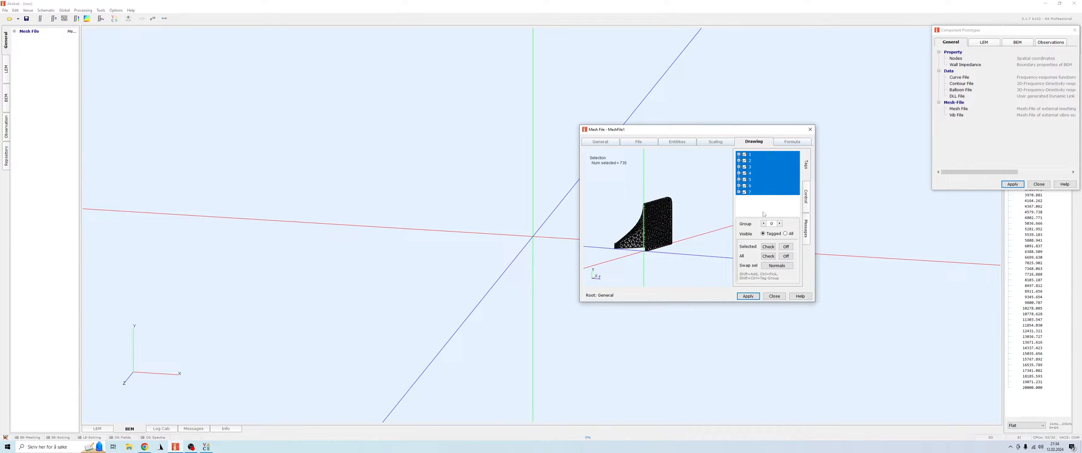
{"action": "left_click", "coordinate": [763, 214]}
{"action": "mouse_move", "coordinate": [707, 220]}
{"action": "left_mouse_down"}
{"action": "mouse_move", "coordinate": [784, 202]}
{"action": "mouse_move", "coordinate": [553, 247]}
{"action": "left_mouse_up"}
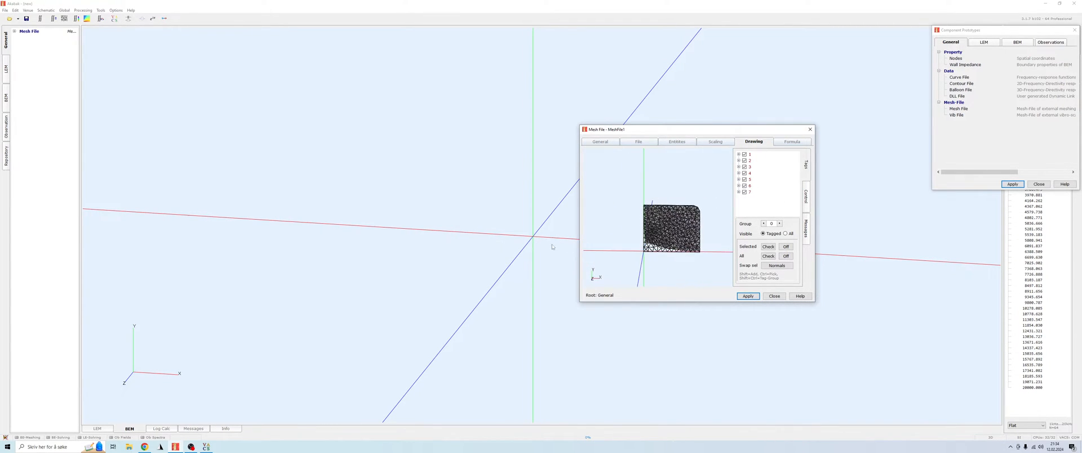
{"action": "scroll", "coordinate": [671, 242], "scroll_direction": "up", "scroll_amount": 3}
{"action": "mouse_move", "coordinate": [671, 241]}
{"action": "left_mouse_down"}
{"action": "mouse_move", "coordinate": [677, 280]}
{"action": "mouse_move", "coordinate": [705, 262]}
{"action": "mouse_move", "coordinate": [688, 266]}
{"action": "left_mouse_up"}
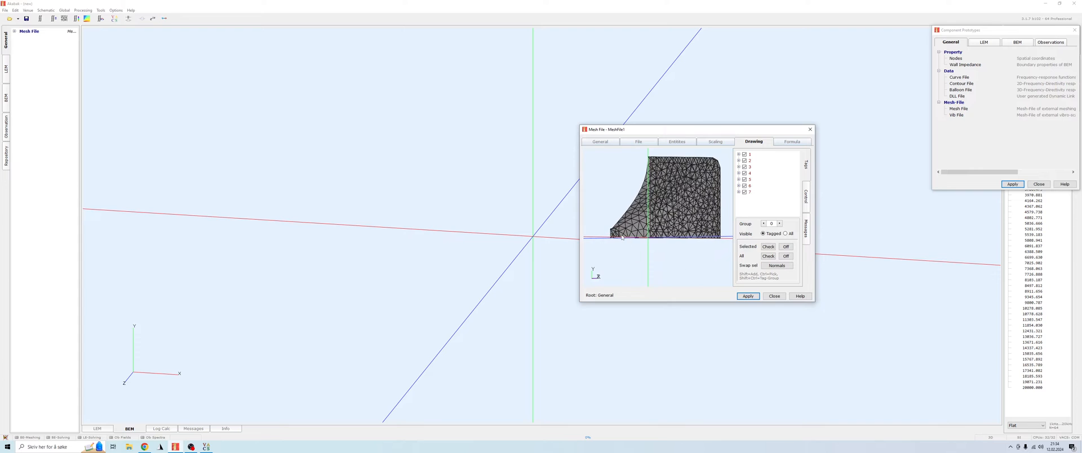
{"action": "left_click", "coordinate": [610, 232]}
{"action": "scroll", "coordinate": [644, 259], "scroll_direction": "down", "scroll_amount": 3}
{"action": "scroll", "coordinate": [644, 261], "scroll_direction": "up", "scroll_amount": 5}
{"action": "scroll", "coordinate": [647, 261], "scroll_direction": "down", "scroll_amount": 5}
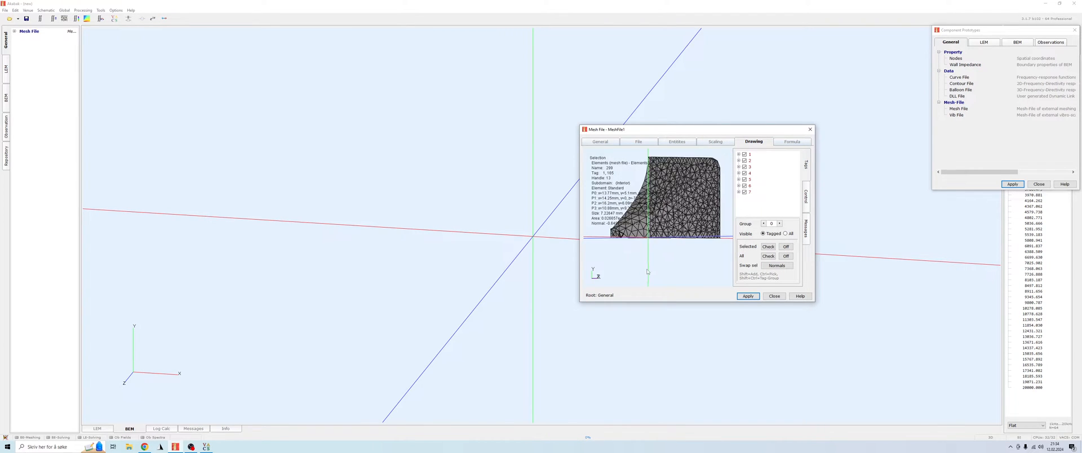
{"action": "left_click_drag", "start_coordinate": [669, 250], "coordinate": [598, 281]}
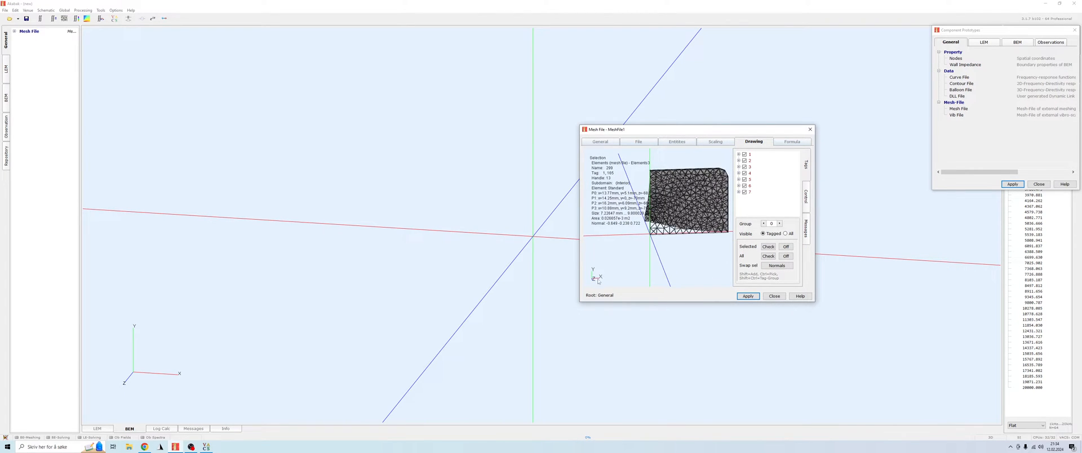
{"action": "left_click", "coordinate": [774, 296]}
Step: Add a BEM subdomain named Interior with the Interior domain type
{"action": "left_click_drag", "start_coordinate": [997, 36], "coordinate": [678, 81]}
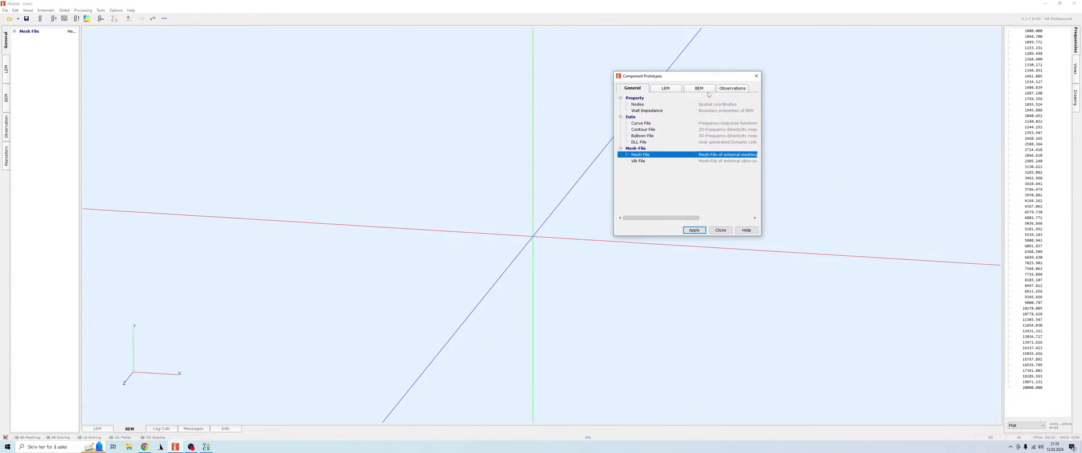
{"action": "left_click", "coordinate": [700, 91]}
{"action": "double_click", "coordinate": [644, 105]}
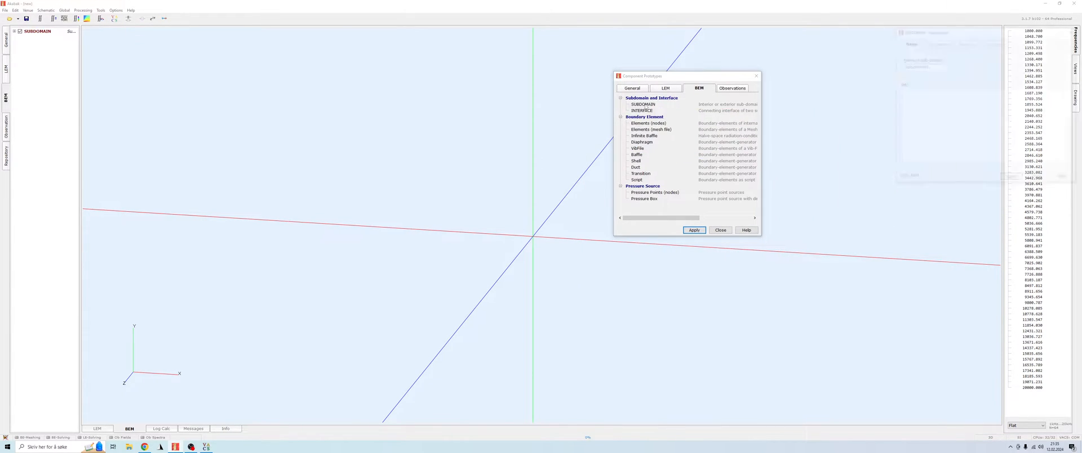
{"action": "left_click_drag", "start_coordinate": [926, 31], "coordinate": [385, 93]}
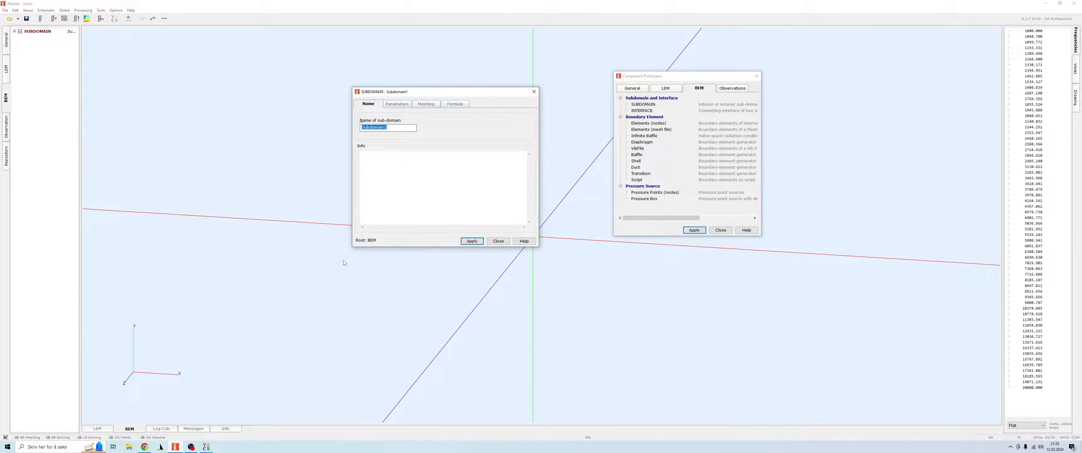
{"action": "type", "text": "Interior"}
{"action": "left_click", "coordinate": [399, 105]}
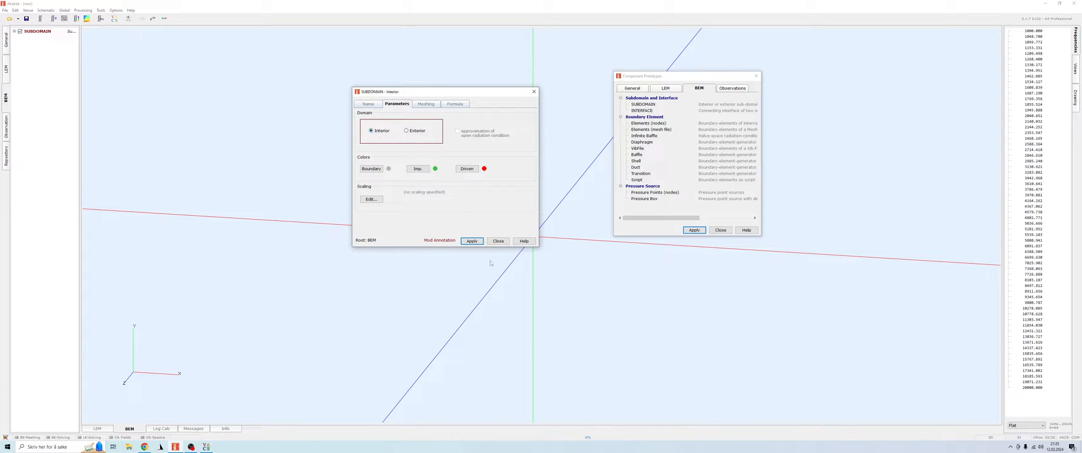
{"action": "left_click", "coordinate": [472, 241]}
{"action": "left_click", "coordinate": [496, 241]}
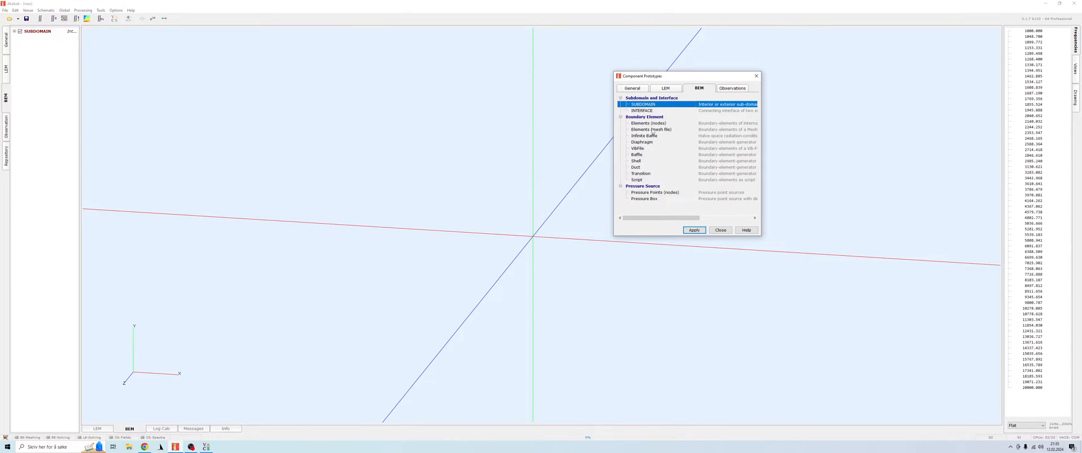
Step: Add a second BEM subdomain named Exterior with the Exterior domain type
{"action": "double_click", "coordinate": [641, 105]}
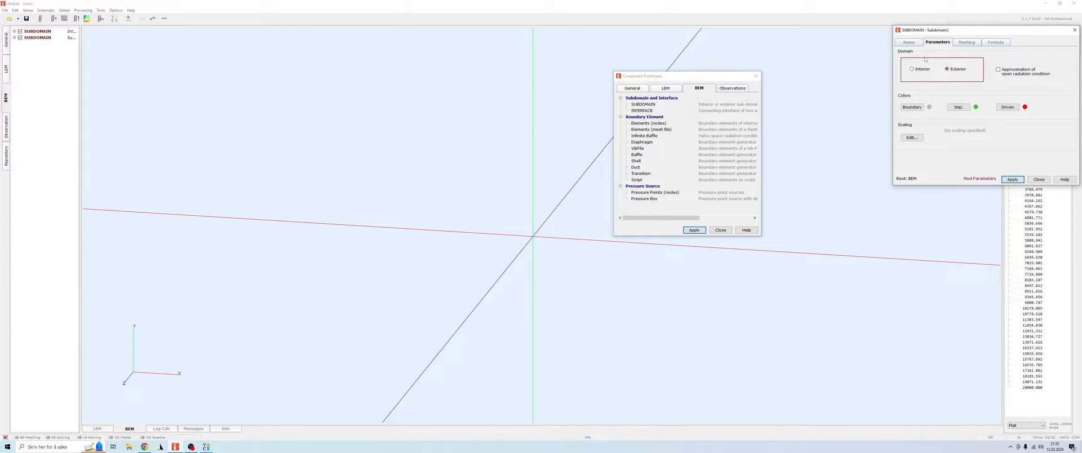
{"action": "left_click", "coordinate": [910, 43]}
{"action": "type", "text": "Exterior"}
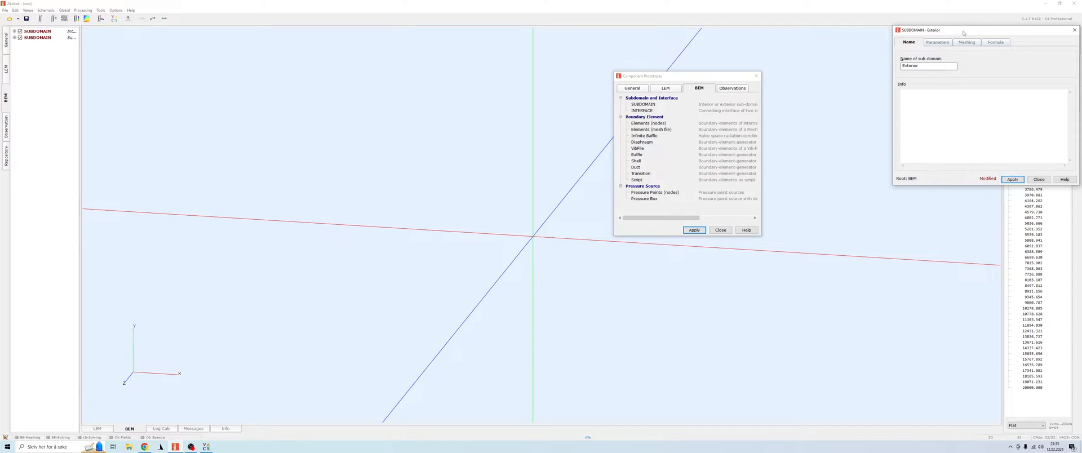
{"action": "left_click", "coordinate": [937, 42]}
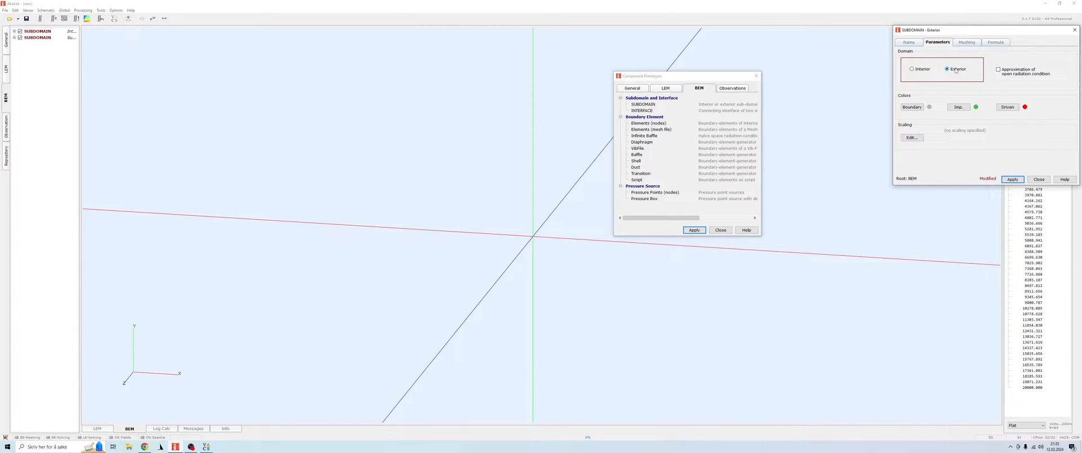
{"action": "left_click", "coordinate": [1012, 179]}
{"action": "left_click", "coordinate": [1038, 179]}
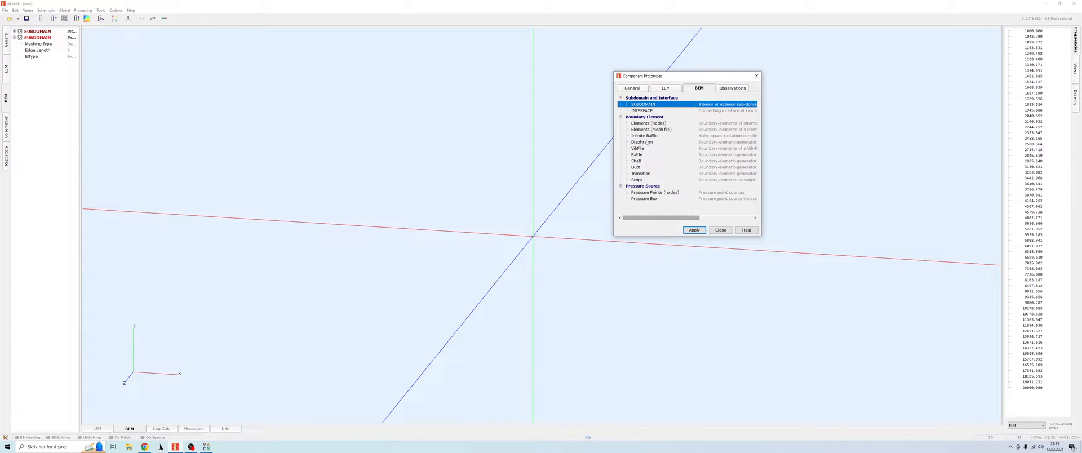
Step: Add a BEM interface component and set its Subdomain 1 reference to Interior
{"action": "left_click", "coordinate": [642, 111]}
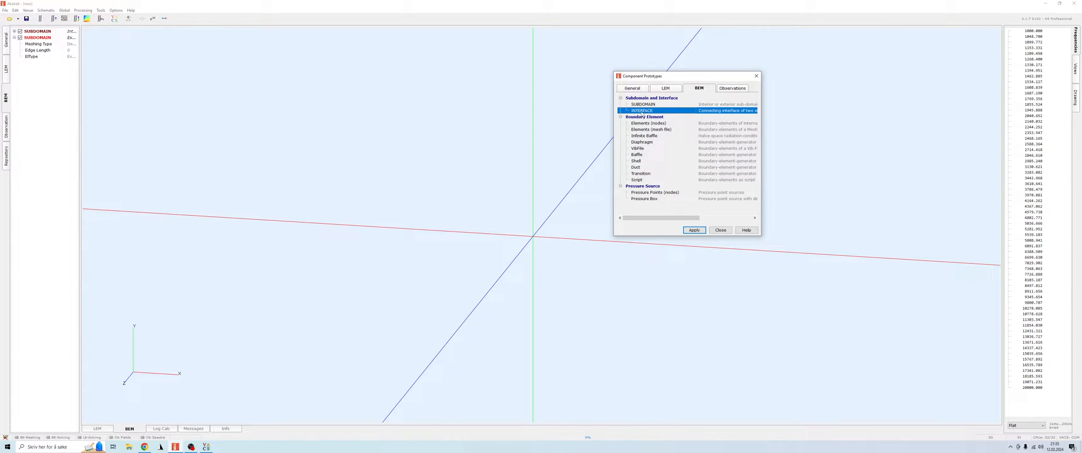
{"action": "double_click", "coordinate": [642, 111]}
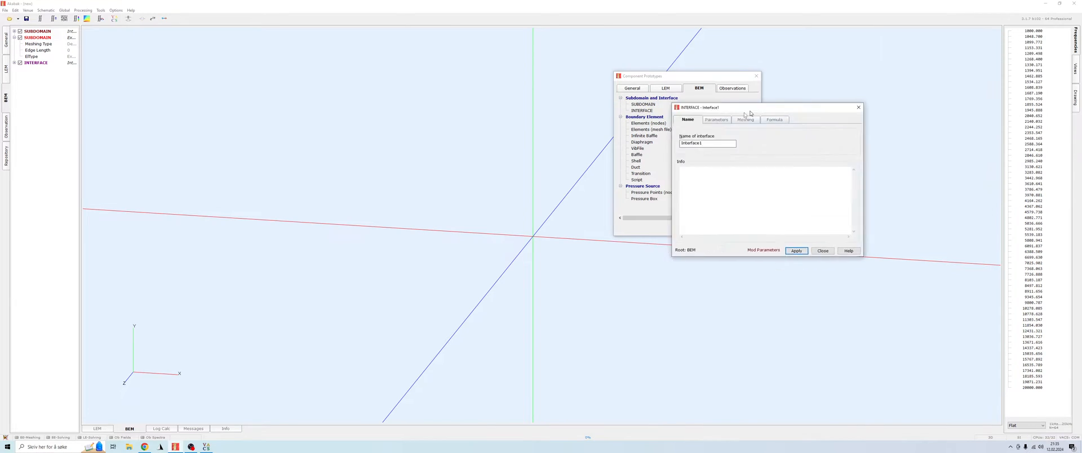
{"action": "left_click", "coordinate": [390, 100]}
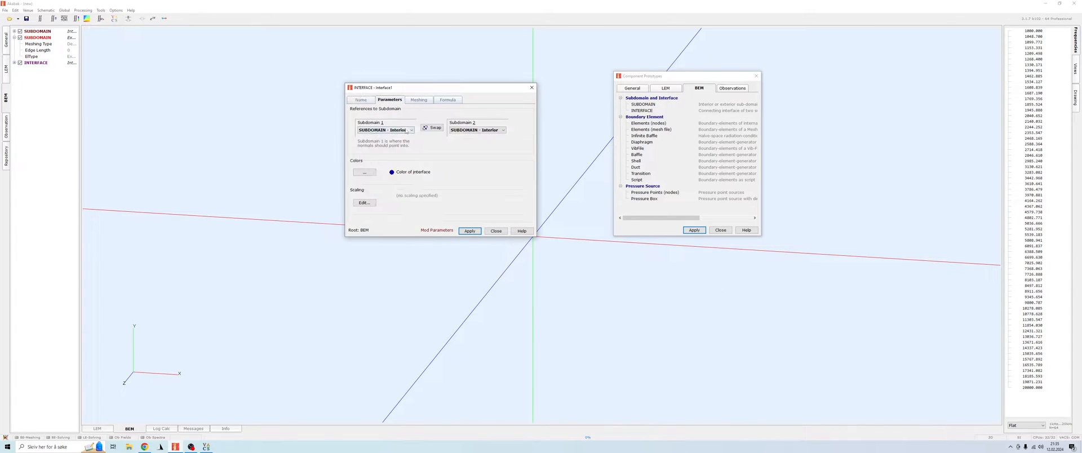
{"action": "left_click", "coordinate": [401, 130]}
{"action": "left_click", "coordinate": [403, 133]}
{"action": "left_click", "coordinate": [403, 131]}
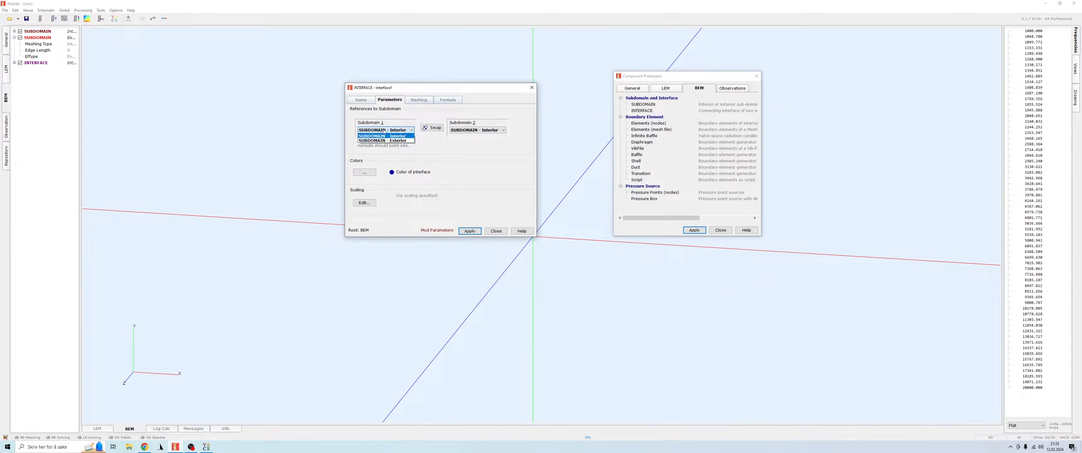
{"action": "left_click", "coordinate": [402, 131]}
{"action": "left_click", "coordinate": [402, 131]}
{"action": "left_click", "coordinate": [402, 131]}
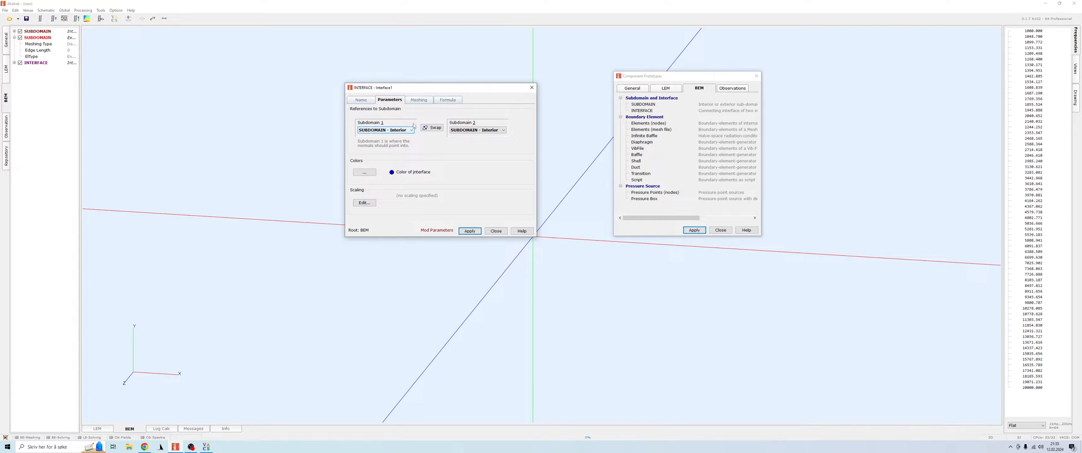
{"action": "left_click", "coordinate": [403, 132]}
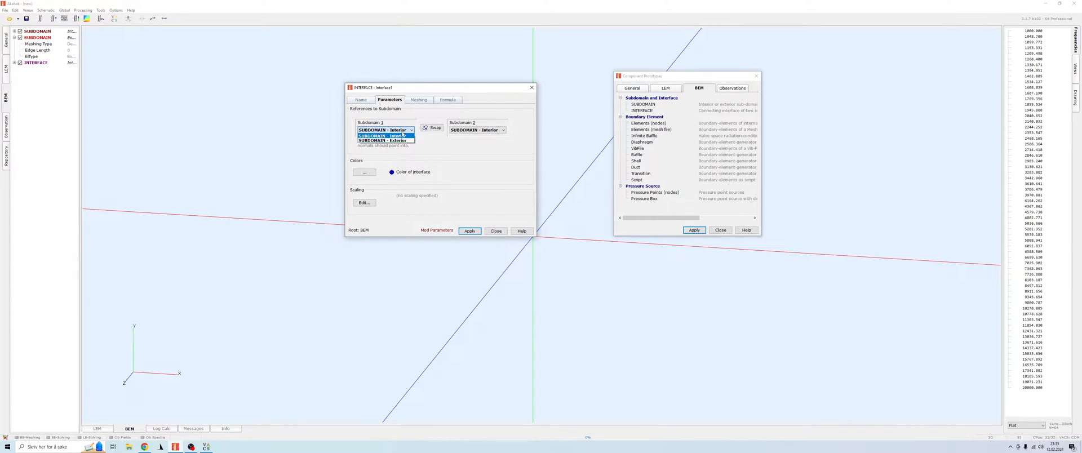
{"action": "left_click", "coordinate": [402, 133]}
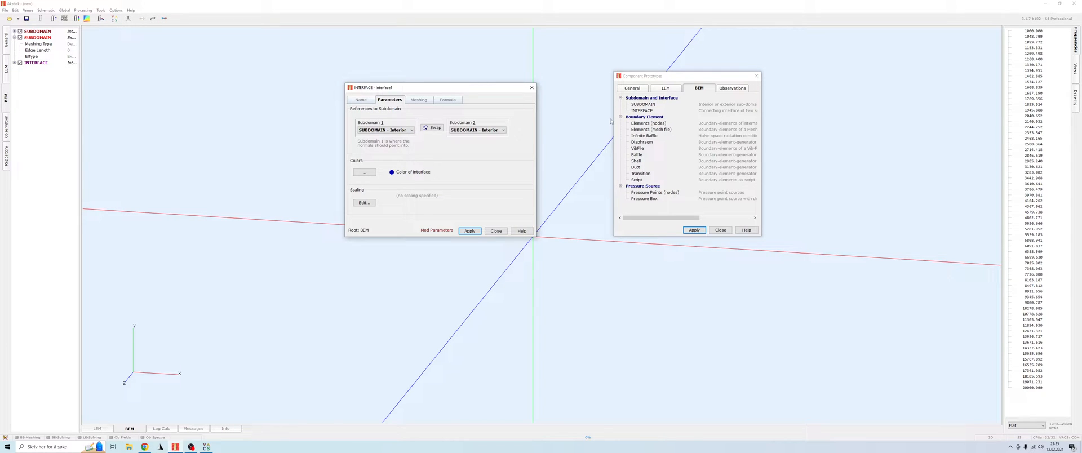
Step: Set the interface's Subdomain 2 reference to Exterior, apply it and close the interface properties
{"action": "left_click", "coordinate": [483, 132]}
{"action": "left_click", "coordinate": [483, 133]}
{"action": "left_click", "coordinate": [483, 132]}
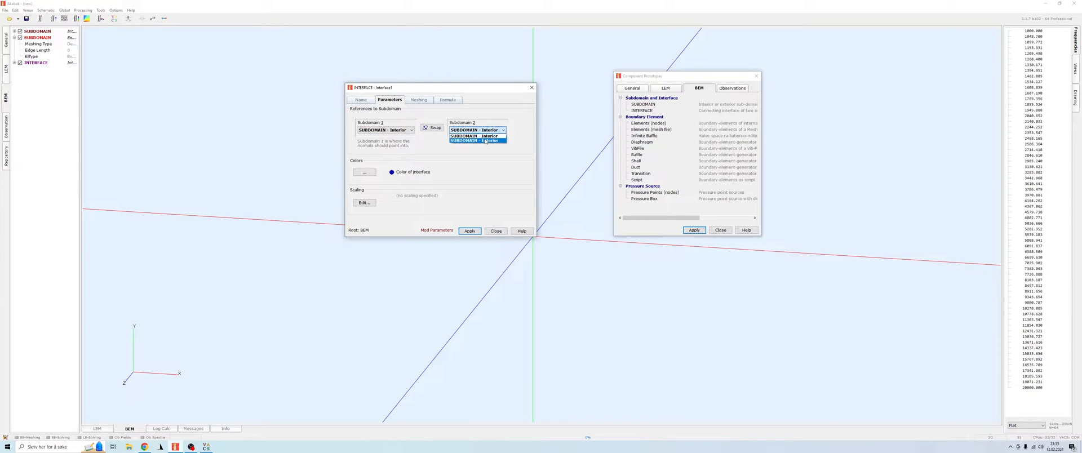
{"action": "left_click", "coordinate": [484, 142]}
{"action": "left_click", "coordinate": [469, 230]}
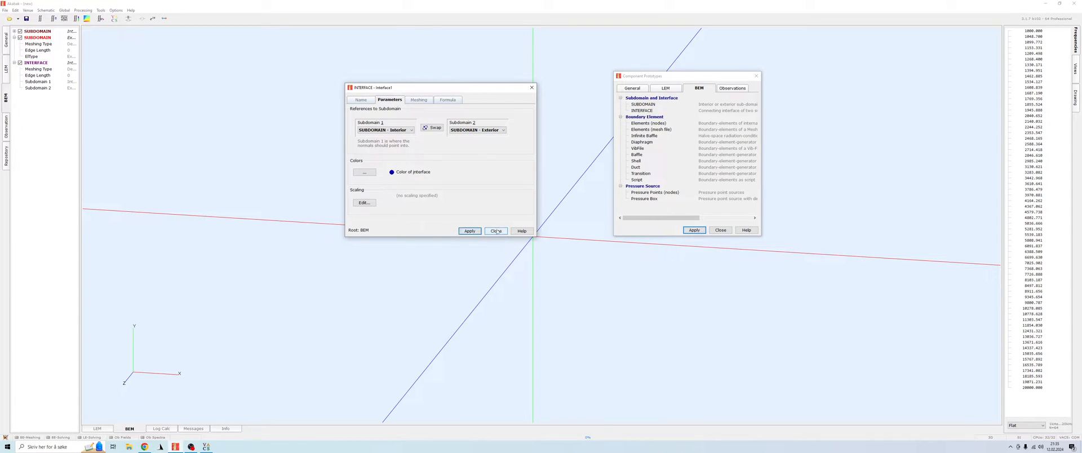
{"action": "left_click", "coordinate": [495, 231]}
Step: Add an Elements (mesh file) component assigned to the Interior subdomain and show its drawing preview
{"action": "left_click", "coordinate": [37, 38]}
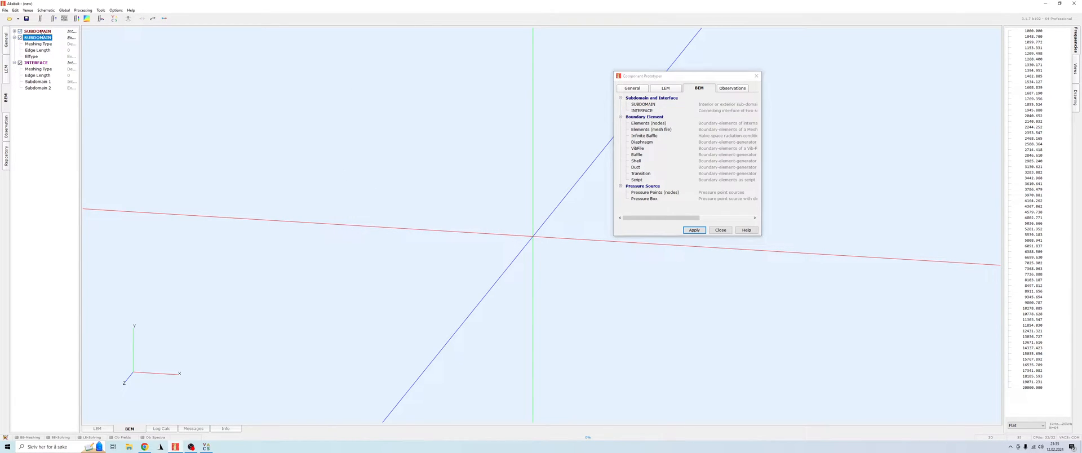
{"action": "left_click", "coordinate": [36, 63]}
{"action": "double_click", "coordinate": [648, 129]}
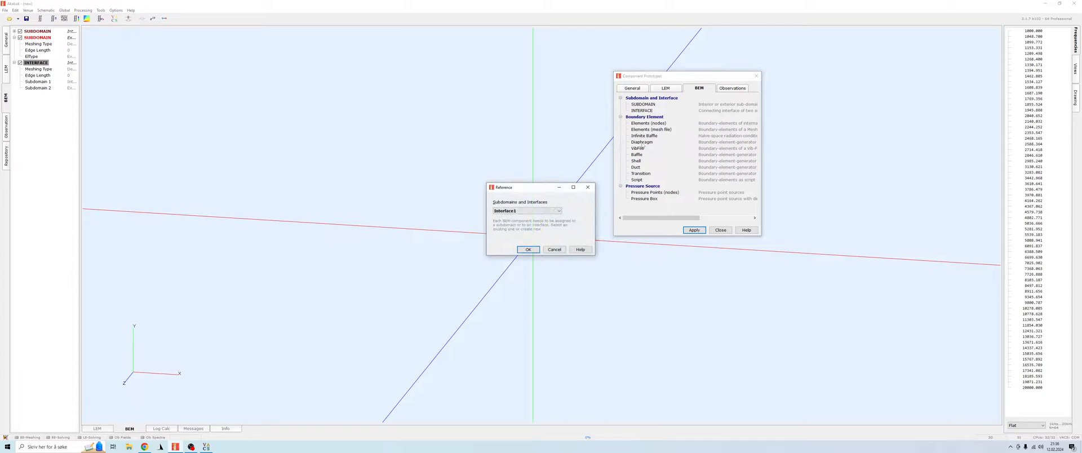
{"action": "left_click", "coordinate": [525, 212]}
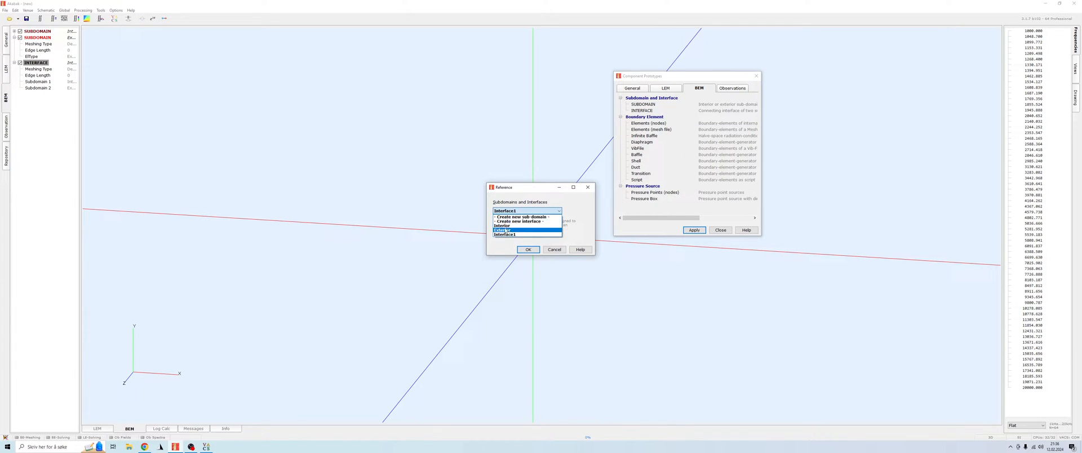
{"action": "left_click", "coordinate": [500, 222]}
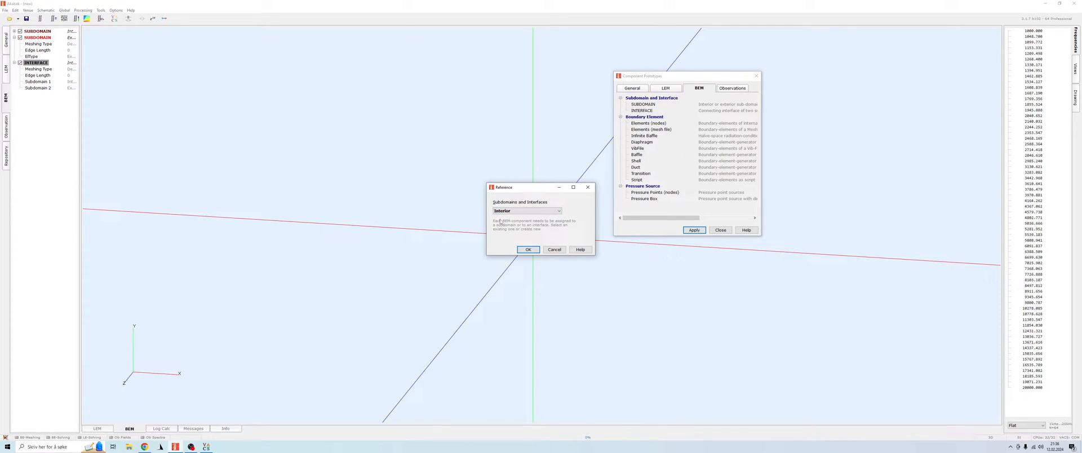
{"action": "left_click", "coordinate": [528, 249]}
{"action": "left_click_drag", "start_coordinate": [937, 31], "coordinate": [284, 79]}
{"action": "left_click", "coordinate": [253, 108]}
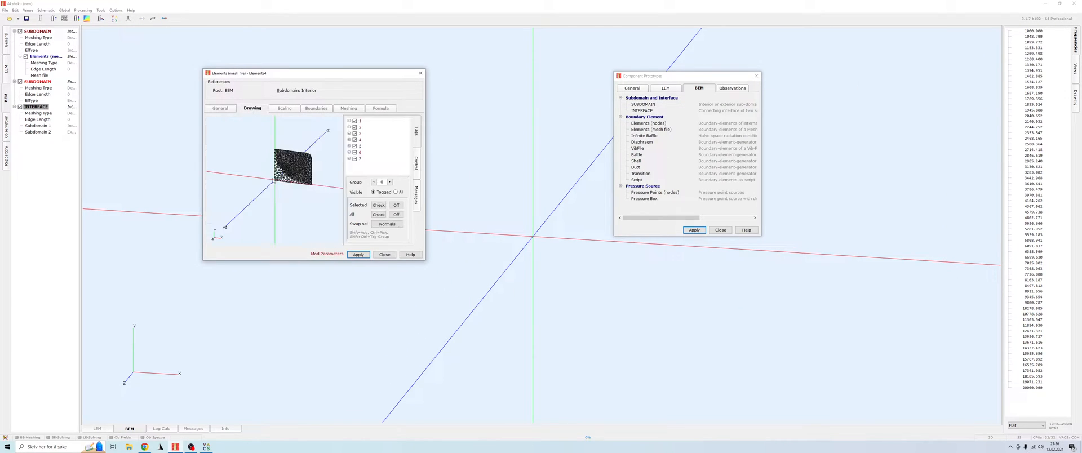
Step: Inspect elements of the mesh in the preview and exclude tags 6 and 7 from the Interior component
{"action": "scroll", "coordinate": [299, 196], "scroll_direction": "up", "scroll_amount": 2}
{"action": "left_click_drag", "start_coordinate": [299, 196], "coordinate": [292, 189]}
{"action": "scroll", "coordinate": [291, 189], "scroll_direction": "down", "scroll_amount": 2}
{"action": "right_click_drag", "start_coordinate": [291, 190], "coordinate": [312, 182]}
{"action": "left_click_drag", "start_coordinate": [286, 199], "coordinate": [304, 198]}
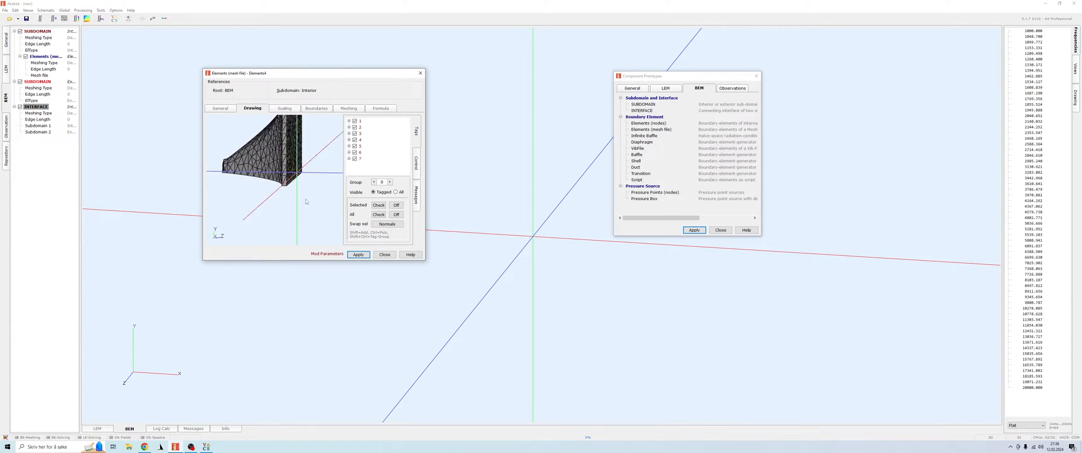
{"action": "scroll", "coordinate": [286, 170], "scroll_direction": "up", "scroll_amount": 3}
{"action": "left_click", "coordinate": [286, 169]}
{"action": "scroll", "coordinate": [286, 170], "scroll_direction": "down", "scroll_amount": 5}
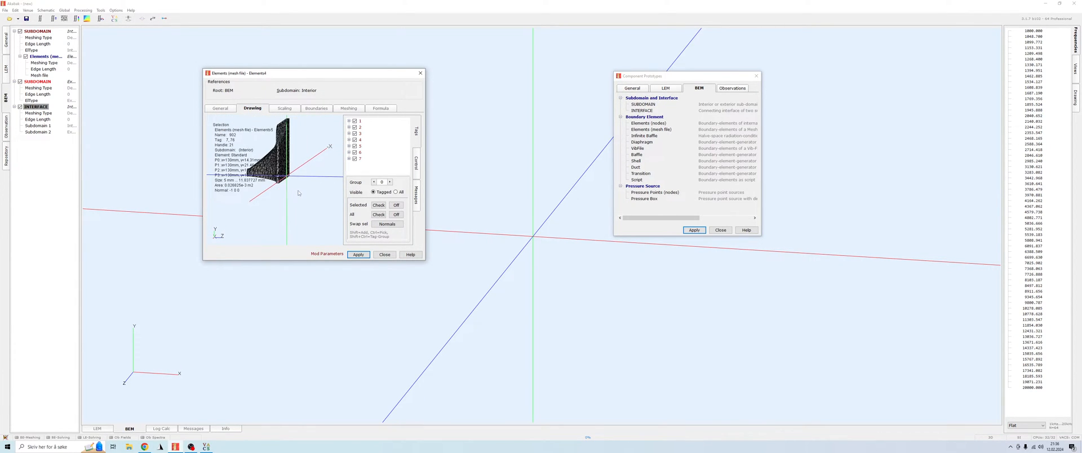
{"action": "left_click_drag", "start_coordinate": [287, 170], "coordinate": [324, 215]}
{"action": "left_click", "coordinate": [355, 159]}
{"action": "left_click", "coordinate": [305, 178]}
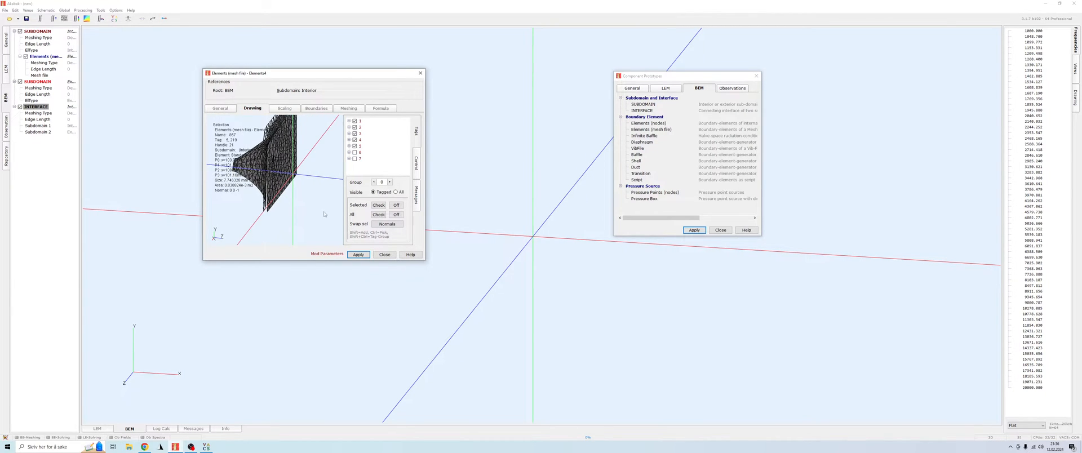
Step: Exclude tag 5 from the Interior mesh component and inspect an element at the waveguide's narrow end
{"action": "left_click", "coordinate": [355, 147]}
{"action": "left_click_drag", "start_coordinate": [333, 168], "coordinate": [245, 232]}
{"action": "left_click_drag", "start_coordinate": [332, 212], "coordinate": [255, 225]}
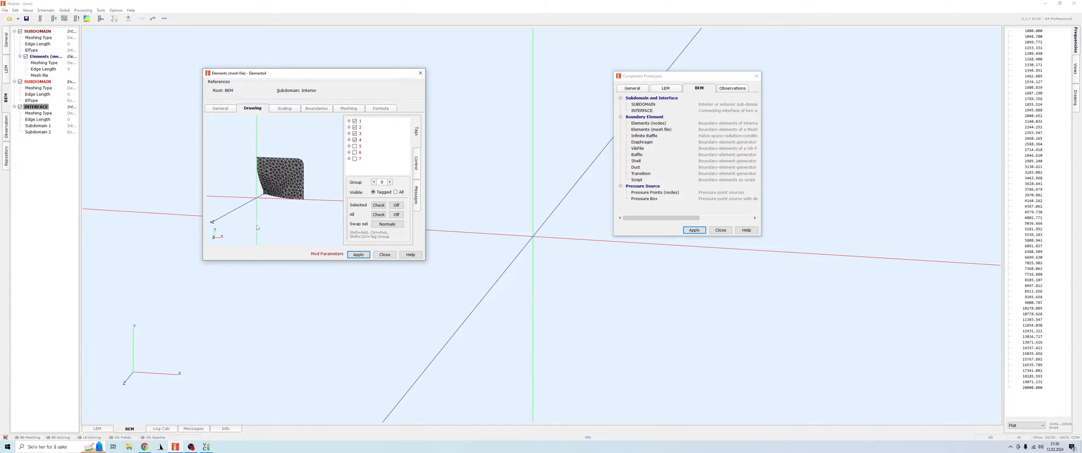
{"action": "scroll", "coordinate": [256, 225], "scroll_direction": "up", "scroll_amount": 5}
{"action": "right_click_drag", "start_coordinate": [253, 239], "coordinate": [325, 201]}
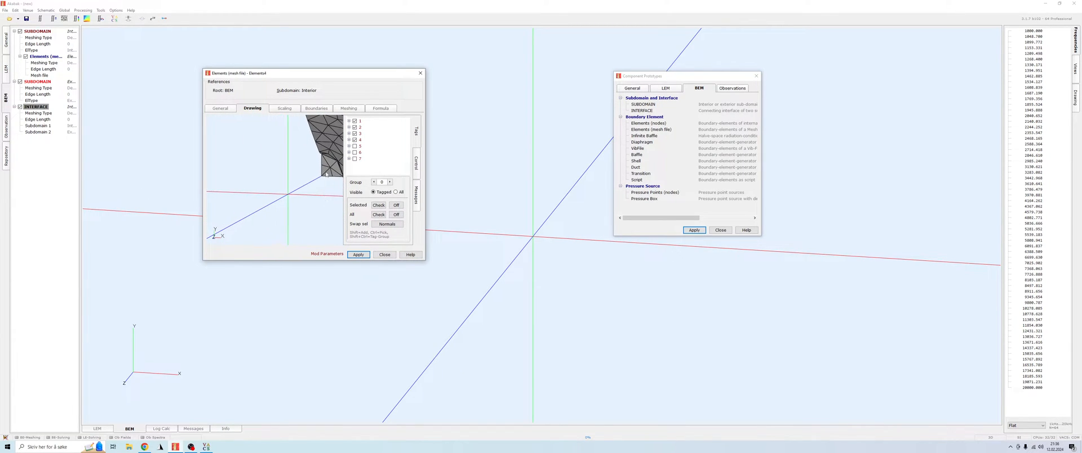
{"action": "left_click", "coordinate": [327, 171], "text": "ctrl"}
{"action": "scroll", "coordinate": [332, 168], "scroll_direction": "down", "scroll_amount": 3}
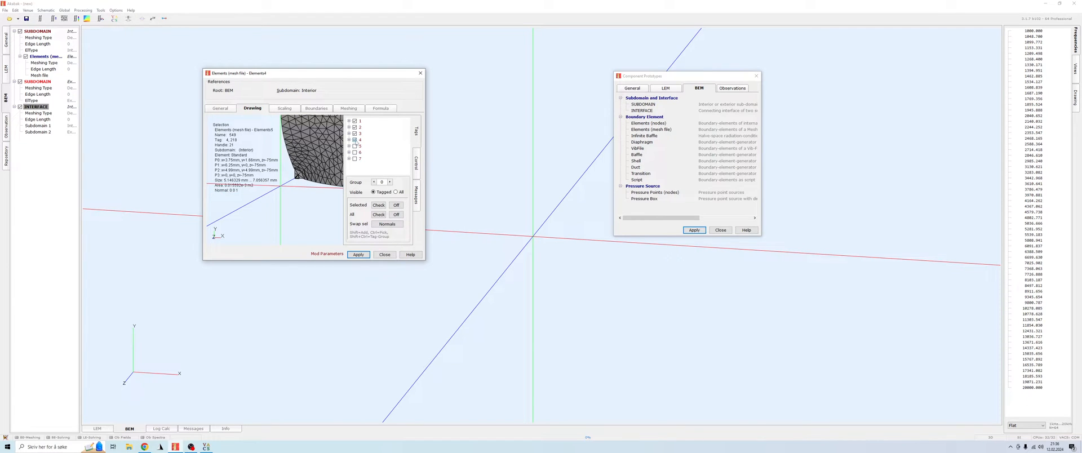
Step: Exclude tag 4 as well, apply the remaining tags 1, 2 and 3, and close the element properties
{"action": "left_click", "coordinate": [355, 140]}
{"action": "scroll", "coordinate": [327, 186], "scroll_direction": "down", "scroll_amount": 3}
{"action": "left_click_drag", "start_coordinate": [318, 206], "coordinate": [345, 209]}
{"action": "left_click", "coordinate": [363, 256]}
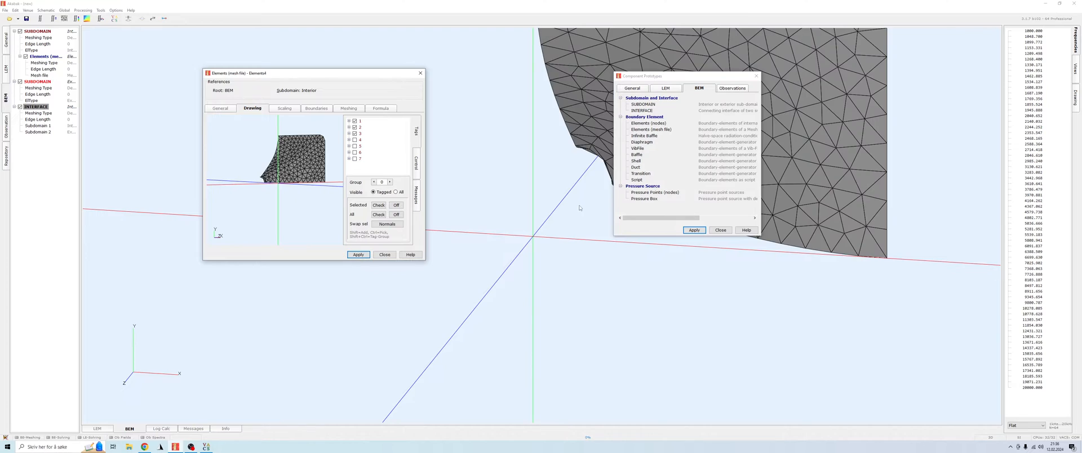
{"action": "left_click_drag", "start_coordinate": [580, 209], "coordinate": [693, 261]}
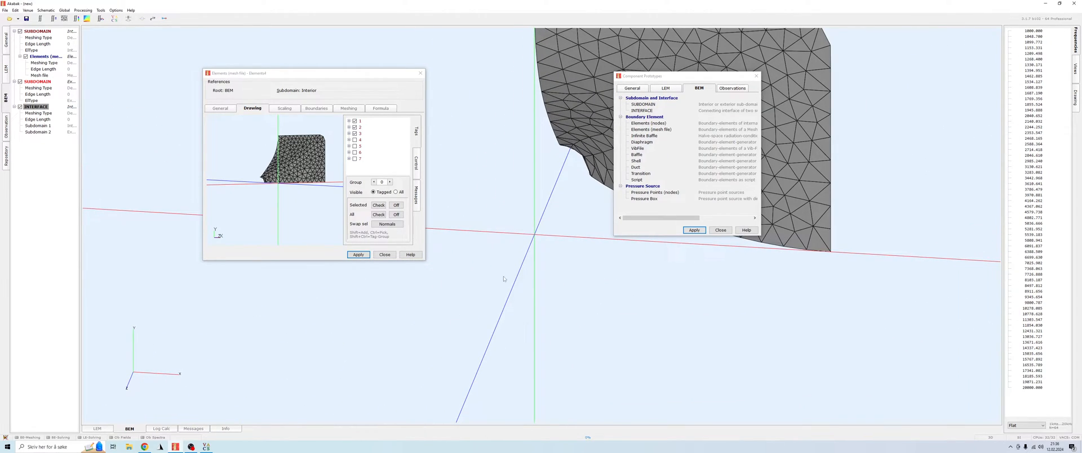
{"action": "left_click", "coordinate": [393, 257]}
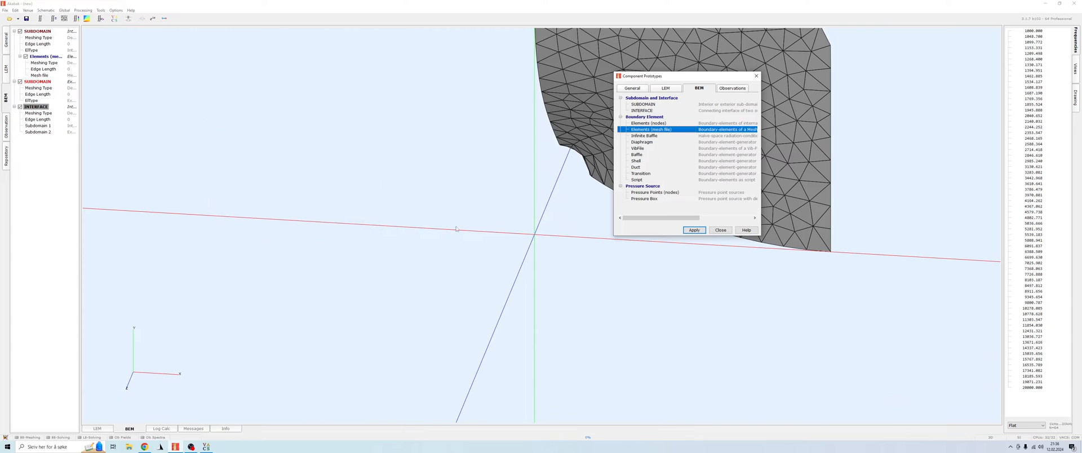
Step: Add a second Elements (mesh file) component assigned to the Interior subdomain
{"action": "double_click", "coordinate": [657, 130]}
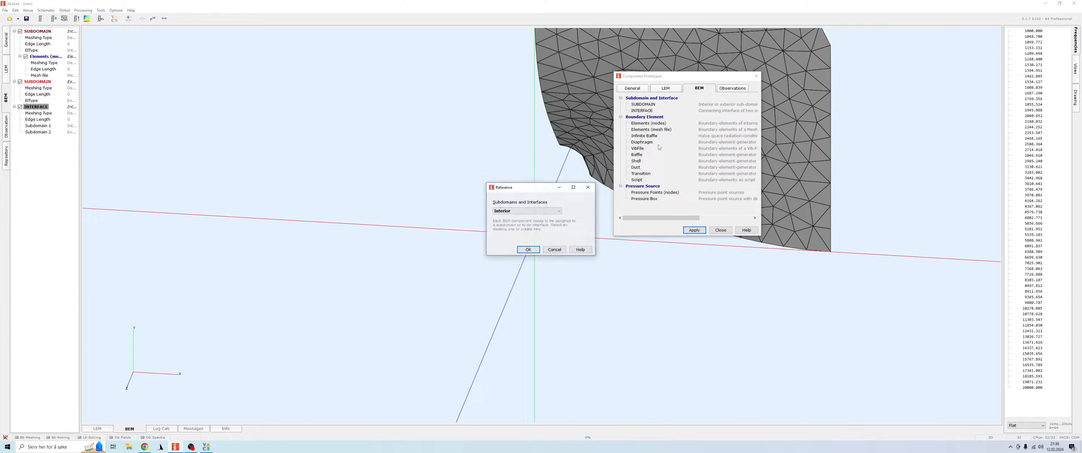
{"action": "left_click", "coordinate": [528, 250]}
{"action": "left_click_drag", "start_coordinate": [951, 31], "coordinate": [342, 103]}
Step: Keep only tag 4 enabled in the second mesh component and inspect an element at the narrow end
{"action": "left_click_drag", "start_coordinate": [276, 228], "coordinate": [254, 232]}
{"action": "scroll", "coordinate": [316, 225], "scroll_direction": "up", "scroll_amount": 4}
{"action": "scroll", "coordinate": [317, 225], "scroll_direction": "up", "scroll_amount": 2}
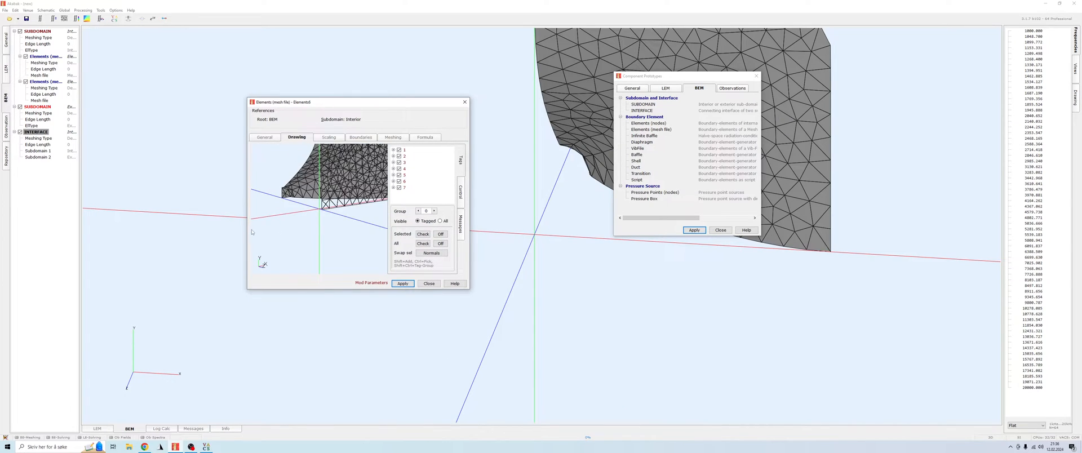
{"action": "right_click_drag", "start_coordinate": [254, 228], "coordinate": [300, 242]}
{"action": "scroll", "coordinate": [300, 242], "scroll_direction": "up", "scroll_amount": 3}
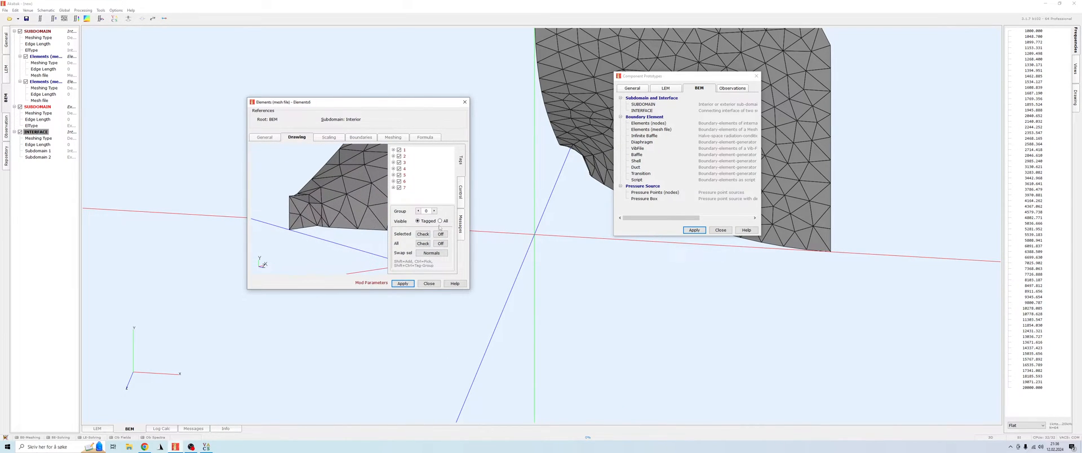
{"action": "left_click", "coordinate": [441, 243]}
{"action": "left_click", "coordinate": [399, 169]}
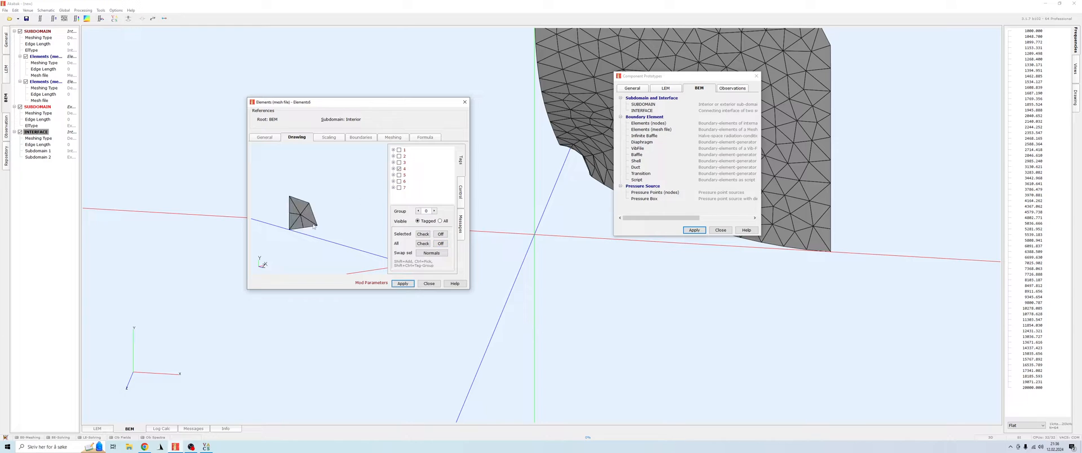
{"action": "mouse_move", "coordinate": [299, 216]}
{"action": "left_mouse_down"}
{"action": "mouse_move", "coordinate": [317, 212]}
{"action": "mouse_move", "coordinate": [301, 222]}
{"action": "left_mouse_up"}
{"action": "left_click", "coordinate": [301, 222]}
{"action": "scroll", "coordinate": [320, 222], "scroll_direction": "down", "scroll_amount": 2}
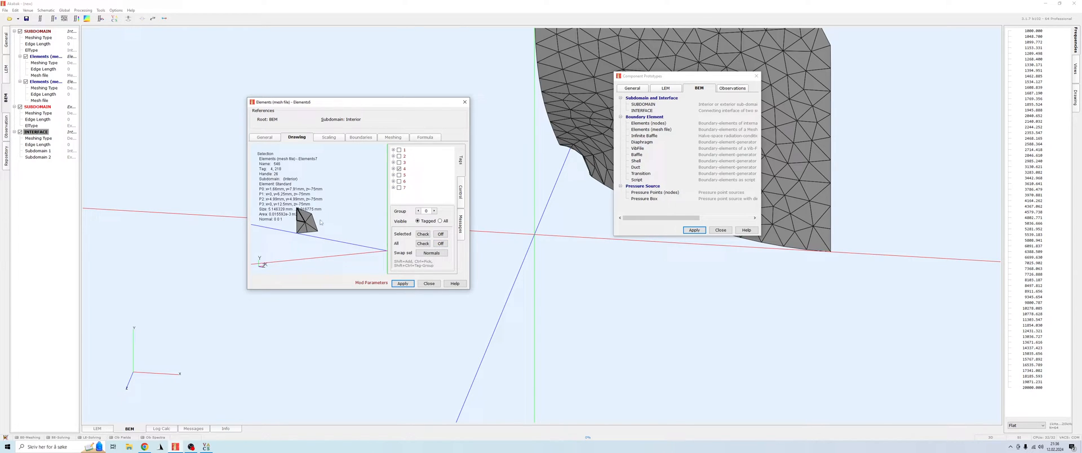
Step: Set the second mesh component's boundary type to Driven, apply it and close the properties
{"action": "left_click", "coordinate": [361, 137]}
{"action": "left_click", "coordinate": [269, 177]}
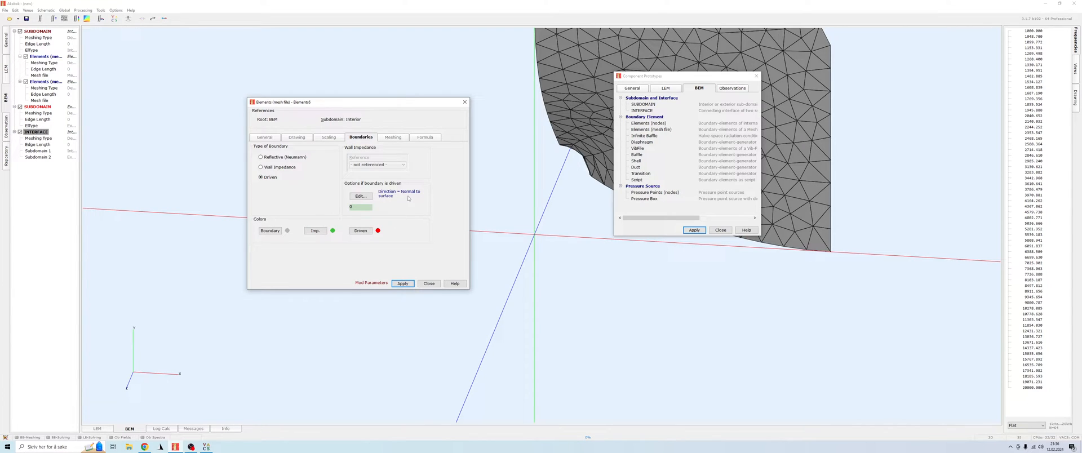
{"action": "left_click", "coordinate": [403, 283]}
{"action": "left_click", "coordinate": [429, 283]}
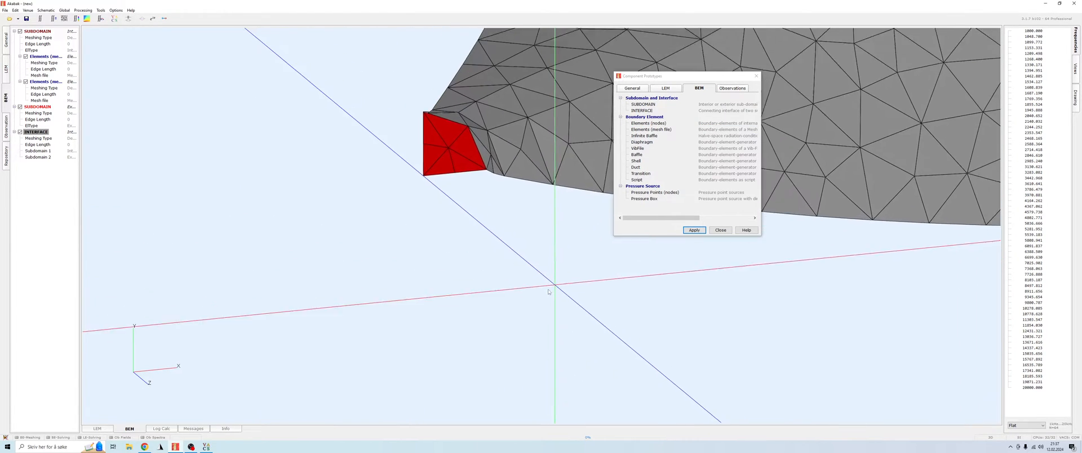
Step: Examine a driven element at the waveguide's narrow end and view the mesh from several angles
{"action": "left_click_drag", "start_coordinate": [551, 301], "coordinate": [495, 381]}
{"action": "left_click", "coordinate": [428, 316]}
{"action": "scroll", "coordinate": [464, 331], "scroll_direction": "down", "scroll_amount": 5}
{"action": "right_click_drag", "start_coordinate": [551, 305], "coordinate": [507, 316]}
{"action": "scroll", "coordinate": [570, 319], "scroll_direction": "down", "scroll_amount": 3}
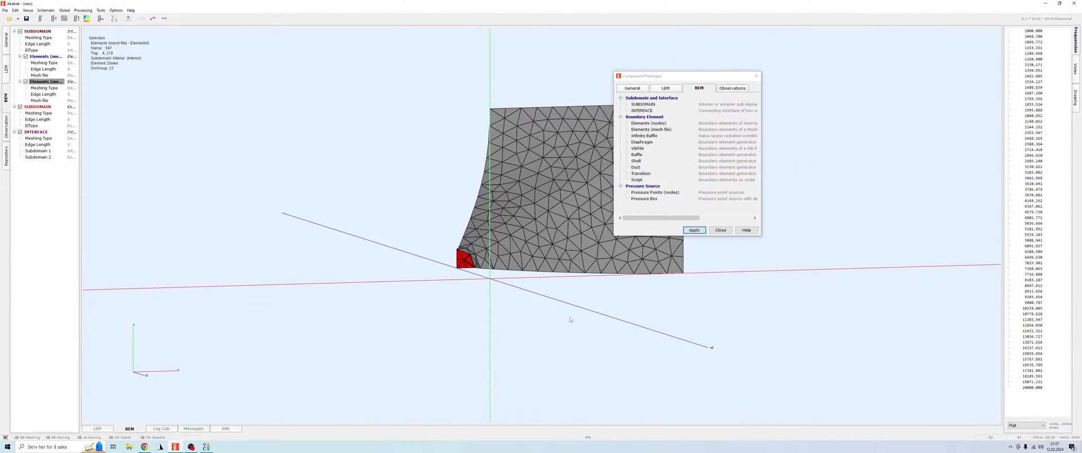
{"action": "left_click_drag", "start_coordinate": [570, 319], "coordinate": [511, 361]}
{"action": "left_click_drag", "start_coordinate": [636, 304], "coordinate": [649, 303]}
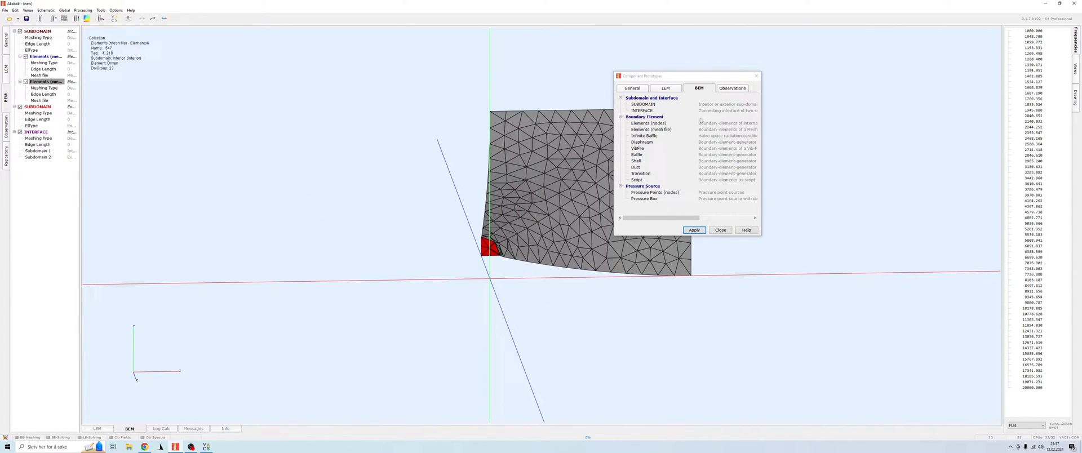
Step: Add a third Elements (mesh file) component assigned to Interface1 and show its drawing preview
{"action": "left_click", "coordinate": [648, 130]}
{"action": "double_click", "coordinate": [651, 132]}
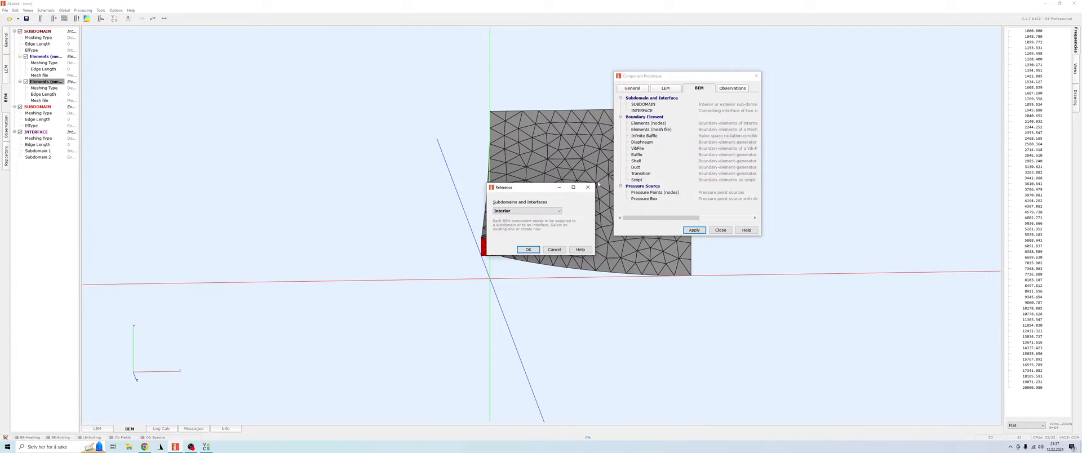
{"action": "left_click", "coordinate": [524, 211]}
{"action": "left_click", "coordinate": [508, 235]}
{"action": "left_click", "coordinate": [528, 249]}
{"action": "left_click_drag", "start_coordinate": [523, 304], "coordinate": [540, 307]}
{"action": "left_click", "coordinate": [906, 65]}
Step: Inspect the third mesh component's preview and check an element's tag at the waveguide mouth
{"action": "left_click_drag", "start_coordinate": [960, 155], "coordinate": [1031, 159]}
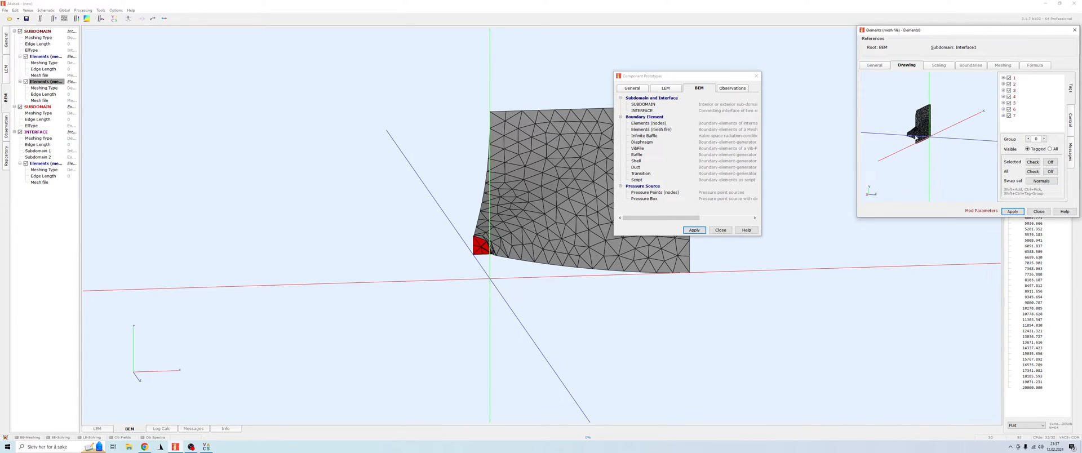
{"action": "mouse_move", "coordinate": [896, 155]}
{"action": "left_mouse_down"}
{"action": "mouse_move", "coordinate": [932, 147]}
{"action": "mouse_move", "coordinate": [923, 123]}
{"action": "mouse_move", "coordinate": [913, 169]}
{"action": "mouse_move", "coordinate": [918, 114]}
{"action": "mouse_move", "coordinate": [918, 158]}
{"action": "mouse_move", "coordinate": [901, 162]}
{"action": "left_mouse_up"}
{"action": "scroll", "coordinate": [924, 143], "scroll_direction": "up", "scroll_amount": 8}
{"action": "scroll", "coordinate": [924, 143], "scroll_direction": "up", "scroll_amount": 3}
{"action": "scroll", "coordinate": [913, 169], "scroll_direction": "up", "scroll_amount": 3}
{"action": "scroll", "coordinate": [914, 169], "scroll_direction": "up", "scroll_amount": 2}
{"action": "scroll", "coordinate": [916, 154], "scroll_direction": "down", "scroll_amount": 5}
{"action": "scroll", "coordinate": [918, 160], "scroll_direction": "down", "scroll_amount": 5}
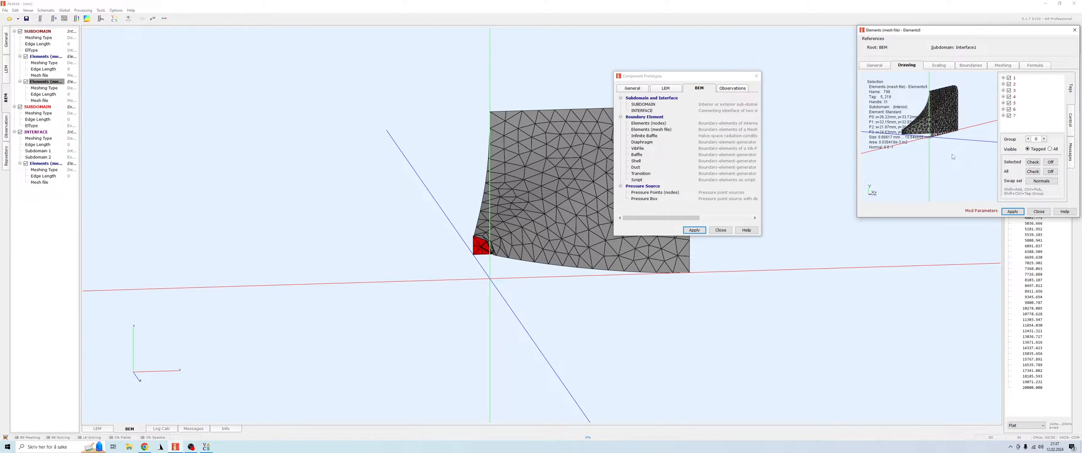
Step: Keep only tags 5, 6 and 7 enabled in the Interface1 mesh component, apply it and close its properties
{"action": "left_click", "coordinate": [1049, 171]}
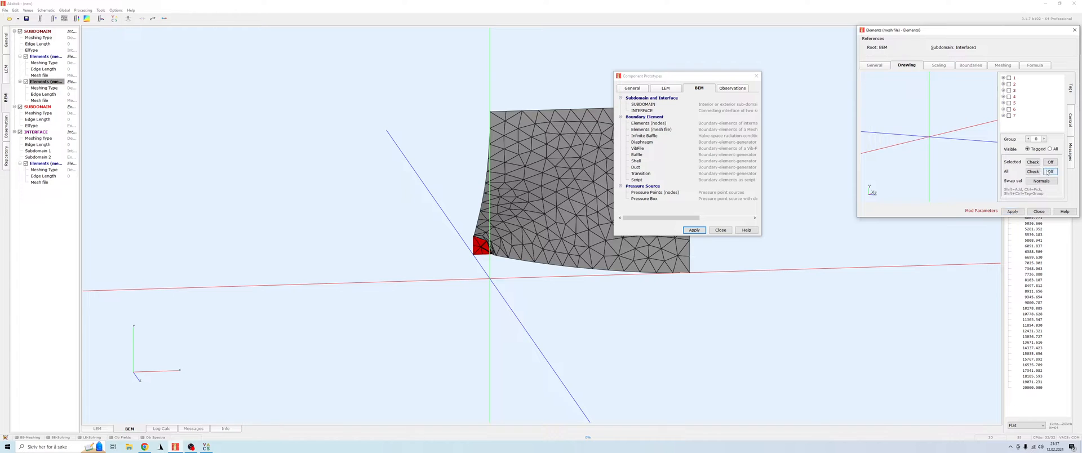
{"action": "left_click", "coordinate": [1009, 116]}
{"action": "left_click", "coordinate": [1009, 110]}
{"action": "left_click", "coordinate": [1009, 103]}
{"action": "mouse_move", "coordinate": [975, 151]}
{"action": "left_mouse_down"}
{"action": "mouse_move", "coordinate": [946, 163]}
{"action": "mouse_move", "coordinate": [908, 108]}
{"action": "mouse_move", "coordinate": [914, 133]}
{"action": "left_mouse_up"}
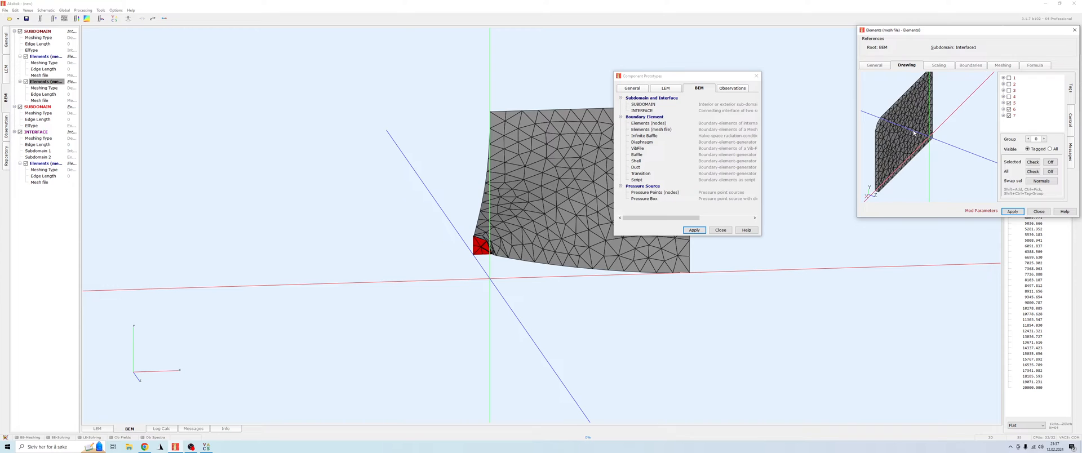
{"action": "left_click", "coordinate": [1007, 212]}
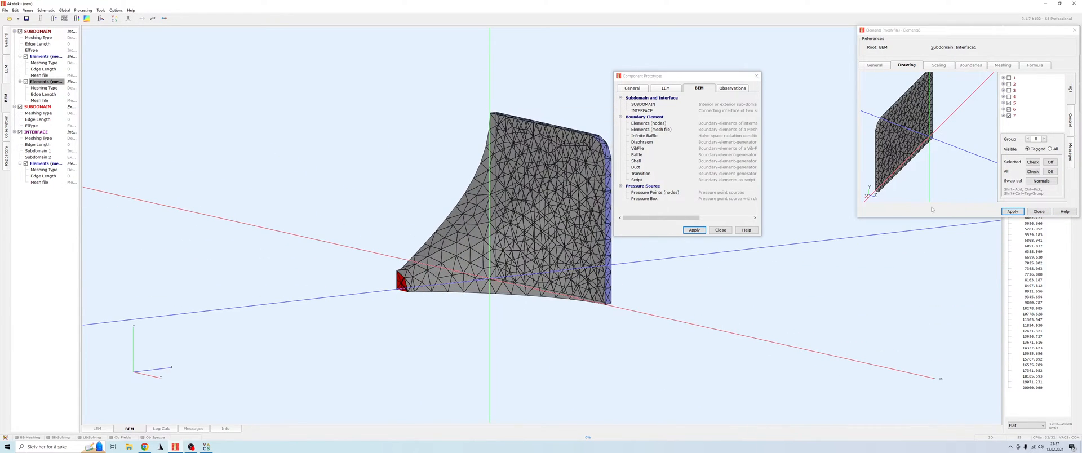
{"action": "left_click", "coordinate": [1039, 211]}
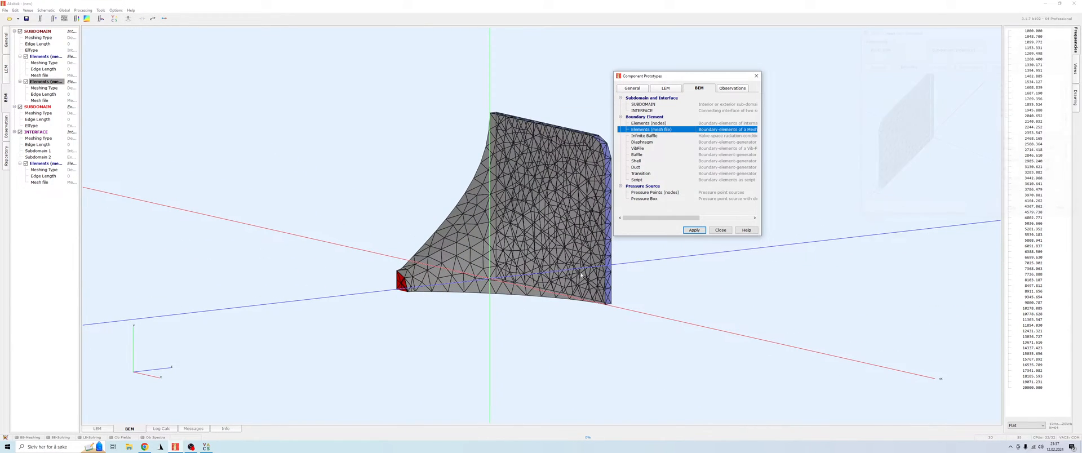
Step: Examine the interface elements at the waveguide mouth from the side, front and rear
{"action": "left_click_drag", "start_coordinate": [988, 200], "coordinate": [516, 316]}
{"action": "right_click_drag", "start_coordinate": [516, 316], "coordinate": [566, 312]}
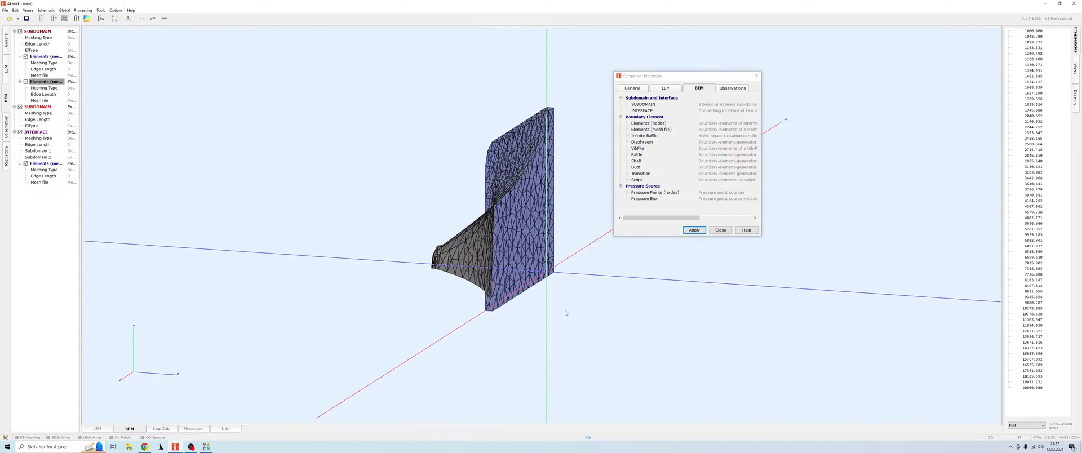
{"action": "scroll", "coordinate": [567, 313], "scroll_direction": "up", "scroll_amount": 5}
{"action": "left_click_drag", "start_coordinate": [615, 327], "coordinate": [565, 87]}
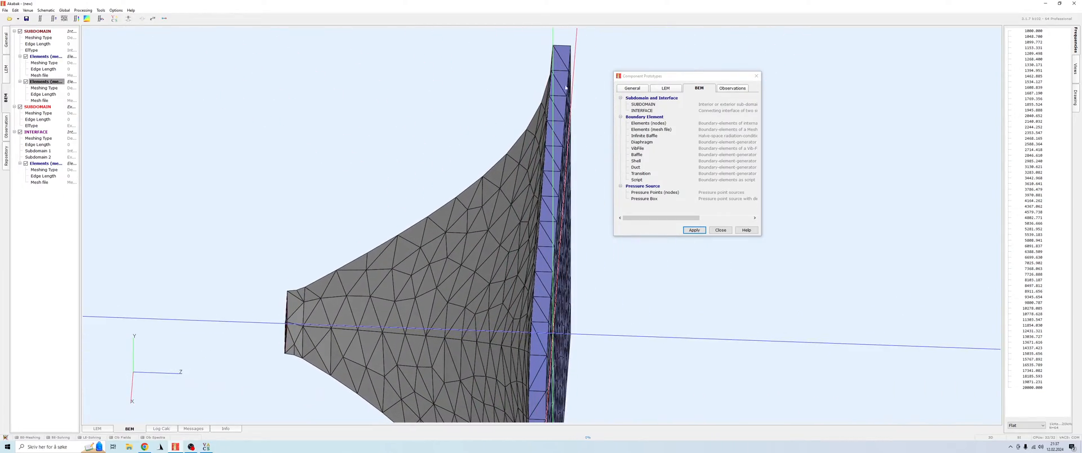
{"action": "left_click_drag", "start_coordinate": [658, 278], "coordinate": [507, 351]}
{"action": "left_click_drag", "start_coordinate": [710, 281], "coordinate": [648, 285]}
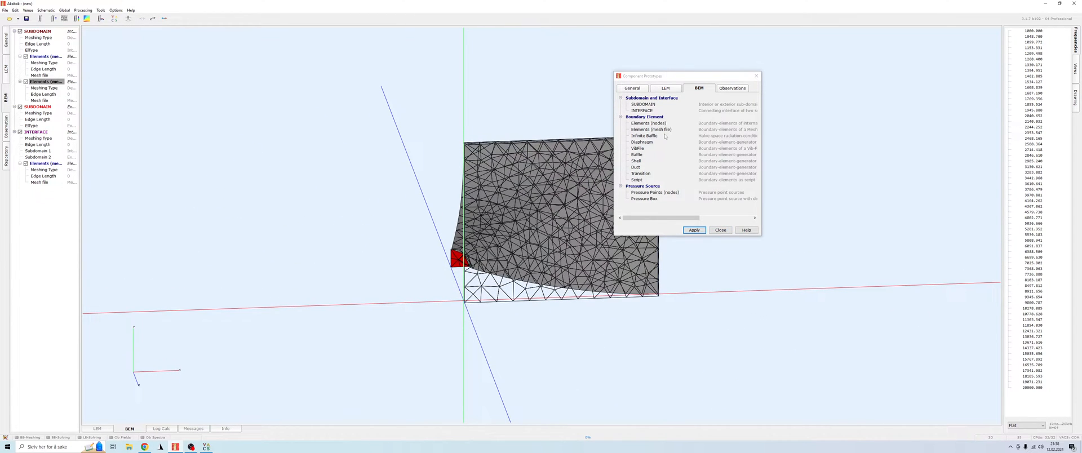
Step: Add an Infinite Baffle component assigned to the Exterior subdomain
{"action": "left_click", "coordinate": [642, 137]}
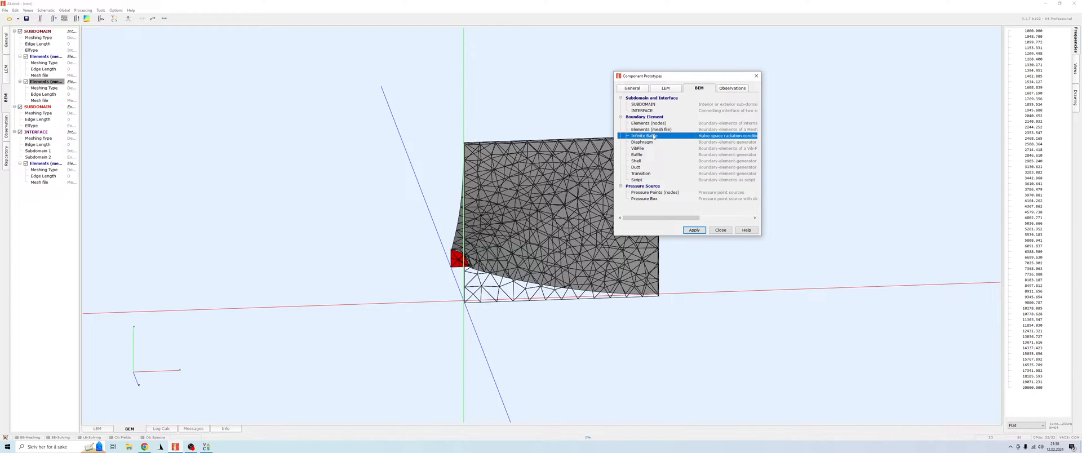
{"action": "double_click", "coordinate": [653, 137]}
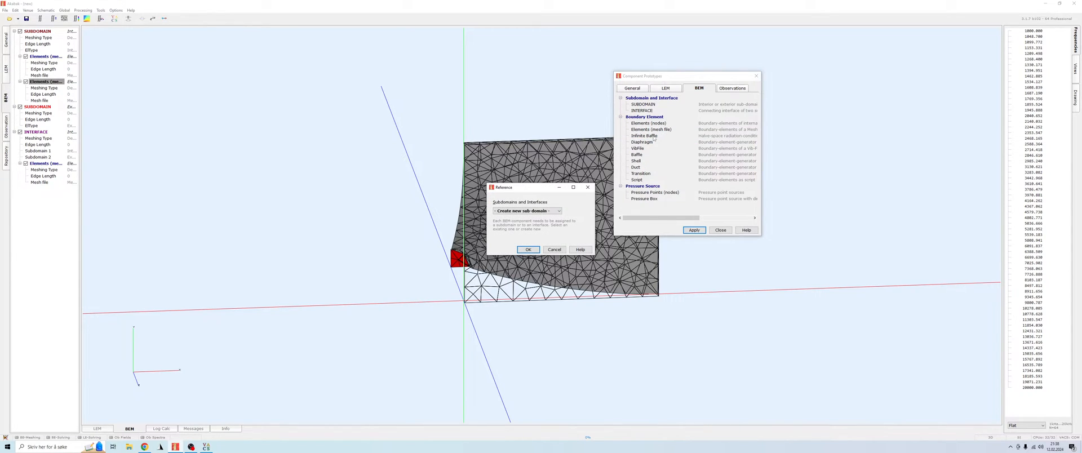
{"action": "left_click", "coordinate": [551, 213]}
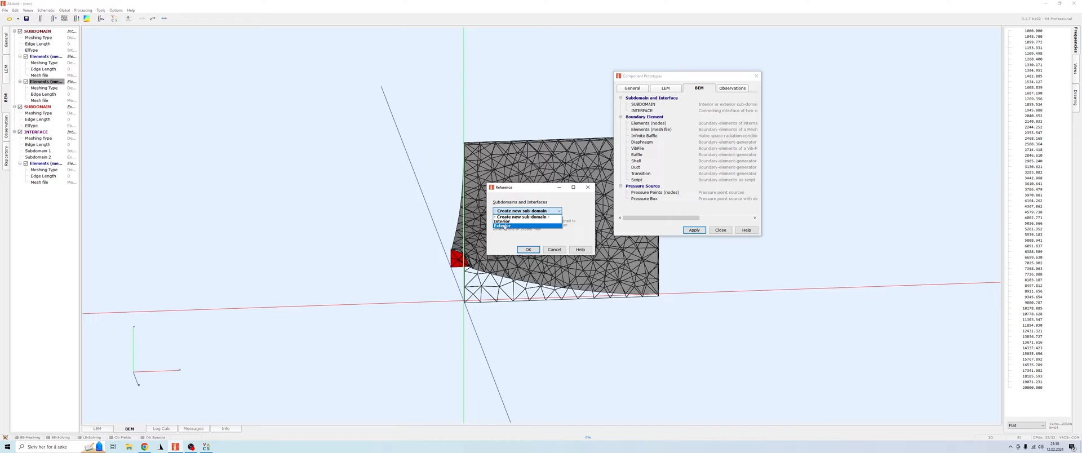
{"action": "left_click", "coordinate": [504, 225]}
{"action": "left_click", "coordinate": [529, 250]}
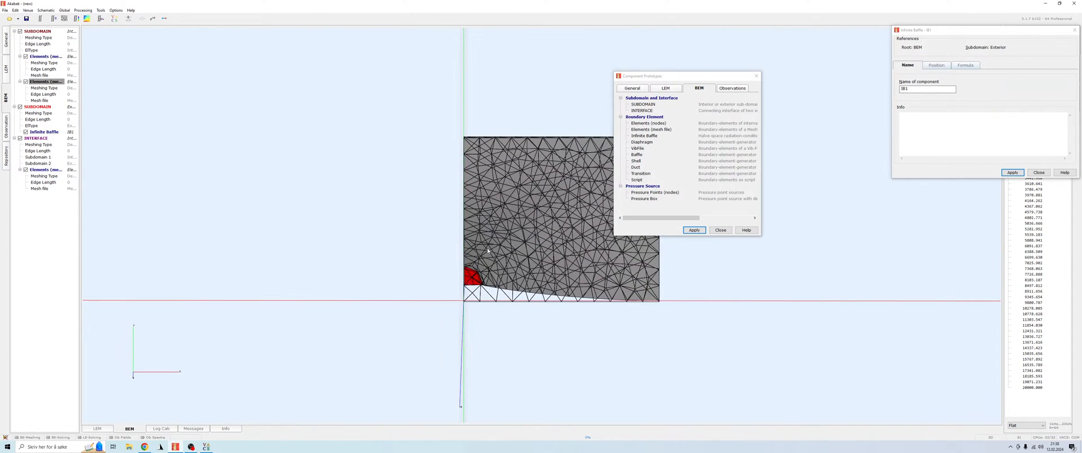
Step: Set the infinite baffle's direction identifier to z, apply it and close the open component dialogs
{"action": "left_click_drag", "start_coordinate": [487, 248], "coordinate": [535, 337]}
{"action": "left_click", "coordinate": [937, 65]}
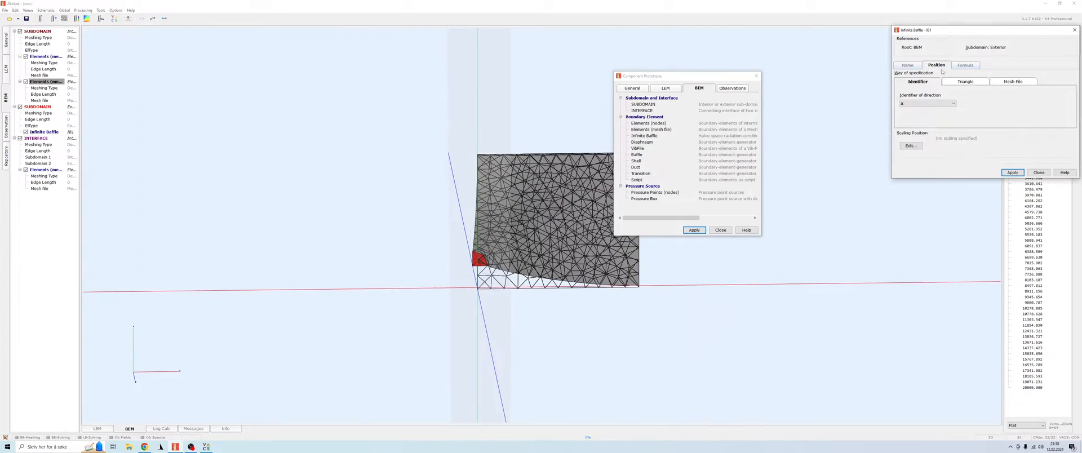
{"action": "left_click", "coordinate": [921, 105]}
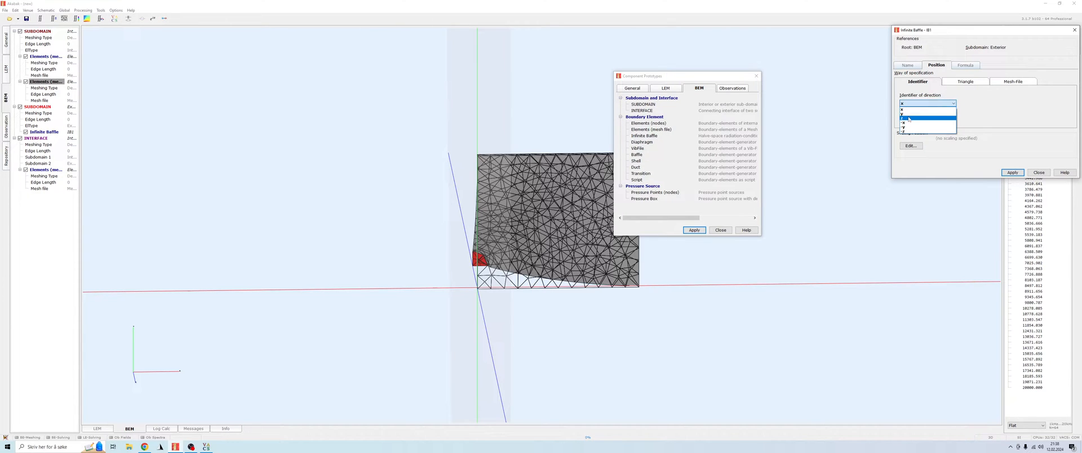
{"action": "left_click", "coordinate": [920, 125]}
{"action": "left_click", "coordinate": [1012, 172]}
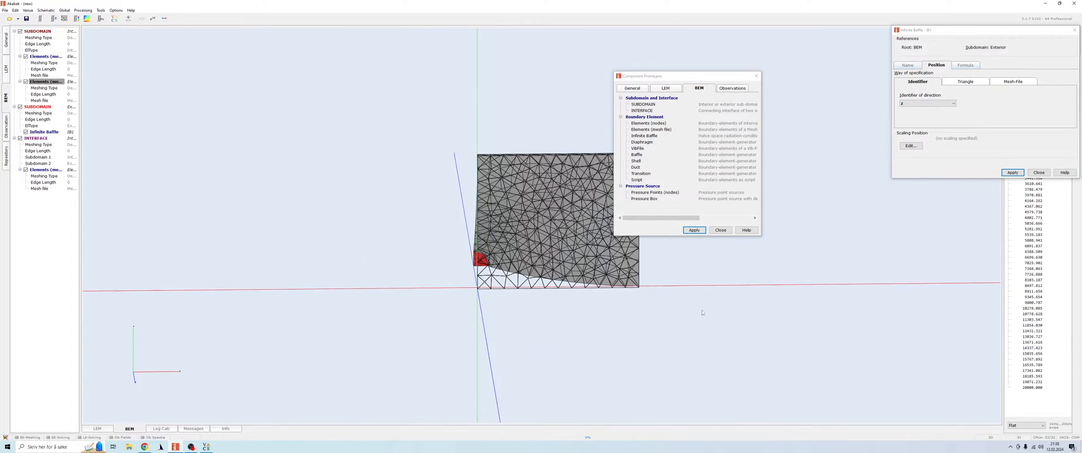
{"action": "mouse_move", "coordinate": [700, 309]}
{"action": "left_mouse_down"}
{"action": "mouse_move", "coordinate": [561, 284]}
{"action": "mouse_move", "coordinate": [563, 310]}
{"action": "mouse_move", "coordinate": [86, 295]}
{"action": "mouse_move", "coordinate": [644, 165]}
{"action": "mouse_move", "coordinate": [535, 236]}
{"action": "mouse_move", "coordinate": [425, 280]}
{"action": "mouse_move", "coordinate": [482, 309]}
{"action": "mouse_move", "coordinate": [676, 301]}
{"action": "left_mouse_up"}
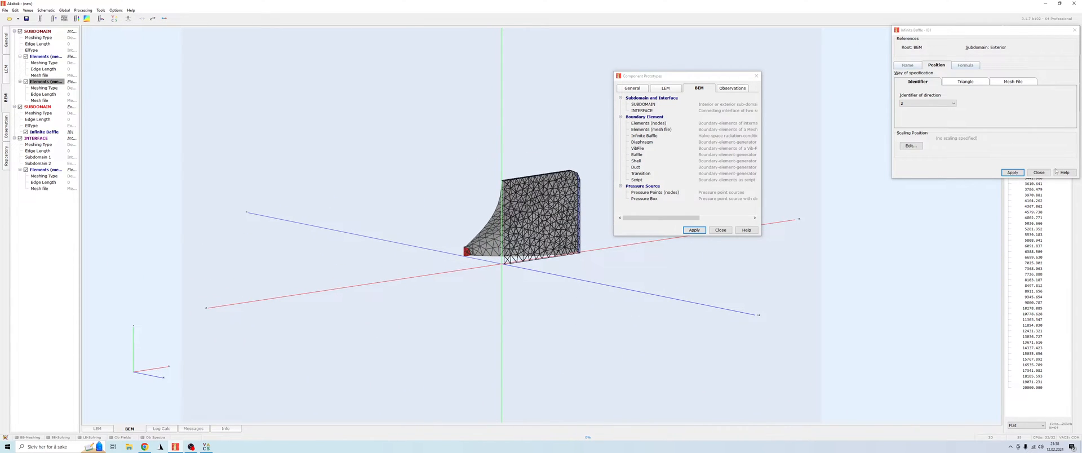
{"action": "left_click", "coordinate": [1038, 175]}
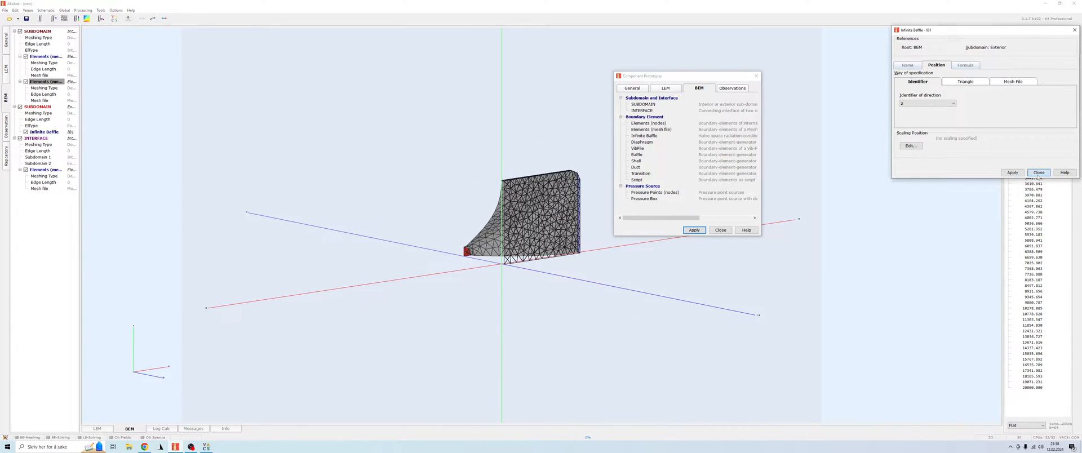
{"action": "left_click_drag", "start_coordinate": [837, 220], "coordinate": [603, 311]}
{"action": "left_click", "coordinate": [720, 231]}
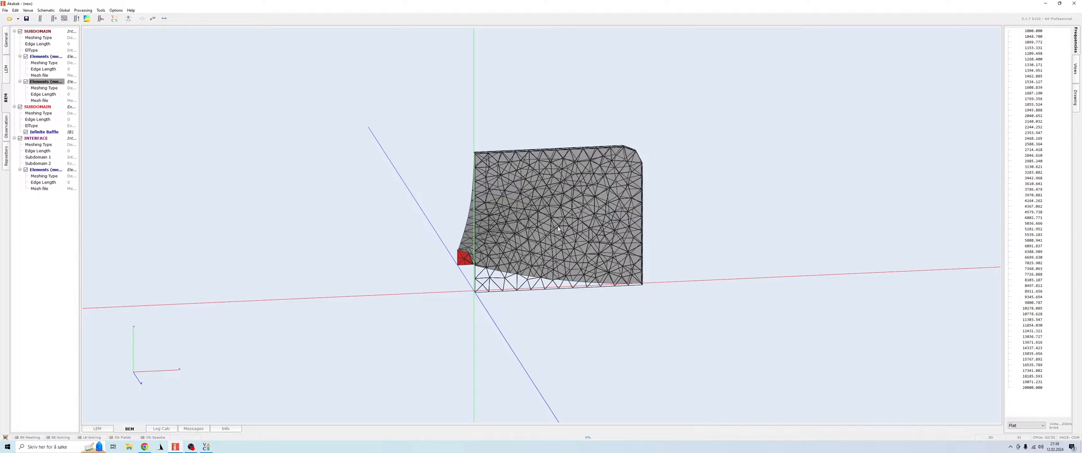
Step: Set the symmetry in the global BEM parameters to xy and accept it
{"action": "left_click", "coordinate": [65, 11]}
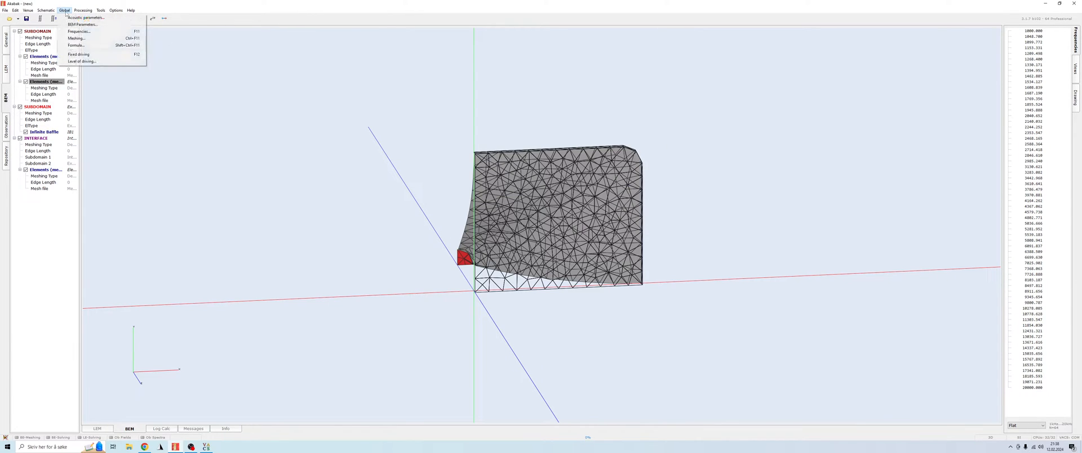
{"action": "left_click", "coordinate": [79, 25]}
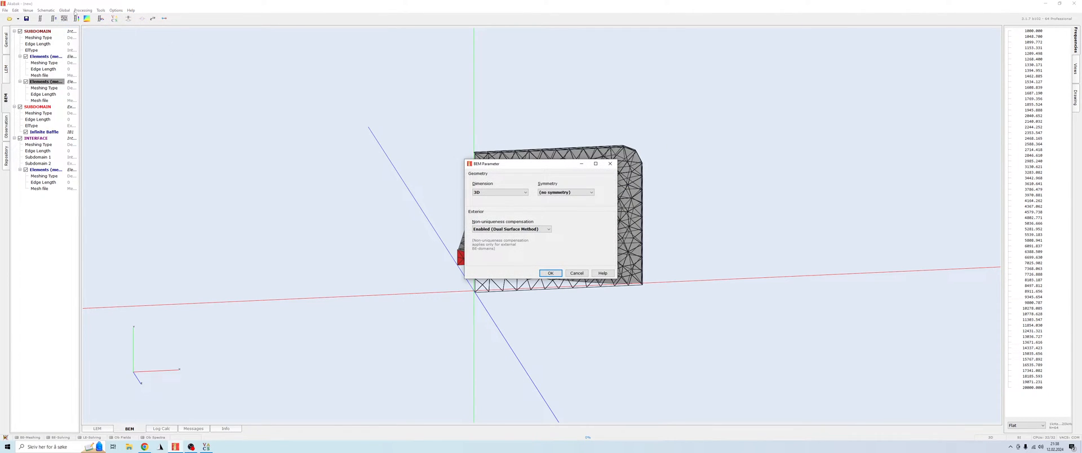
{"action": "left_click", "coordinate": [565, 192]}
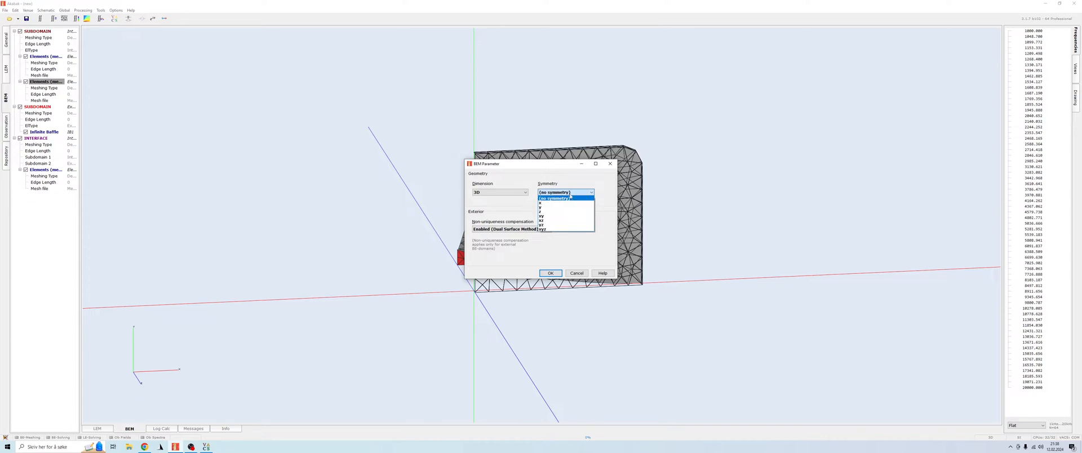
{"action": "left_click", "coordinate": [547, 218]}
{"action": "left_click_drag", "start_coordinate": [530, 170], "coordinate": [784, 132]}
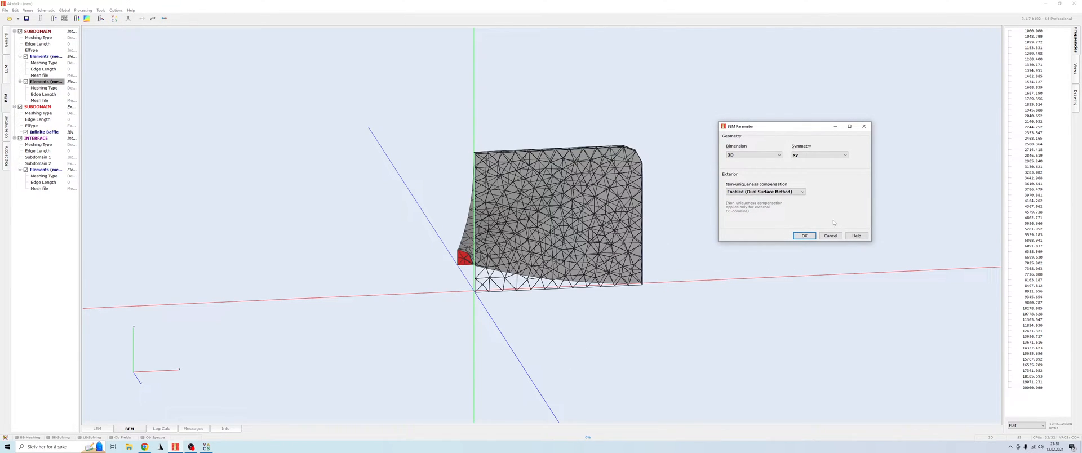
{"action": "left_click", "coordinate": [804, 236]}
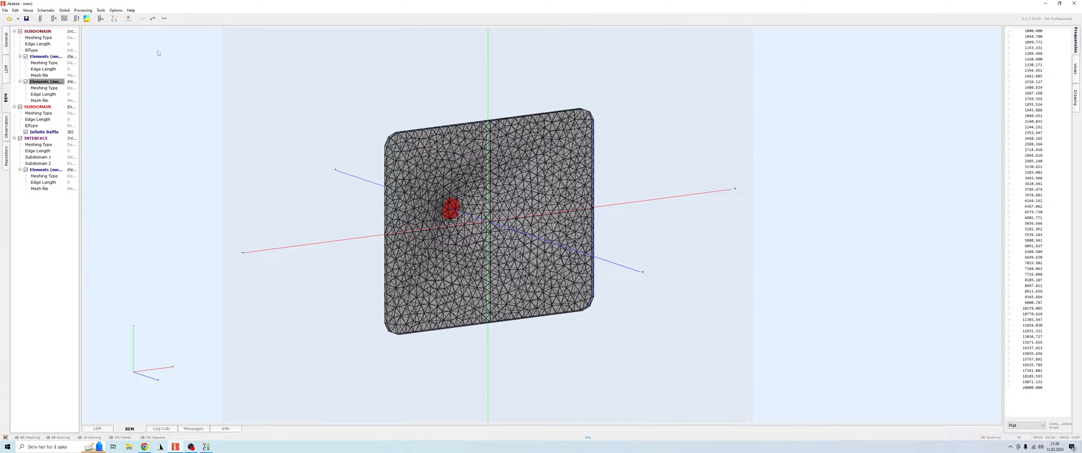
Step: Add a Radiation Polar observation and name it "Radiation horisontal"
{"action": "left_click", "coordinate": [128, 18]}
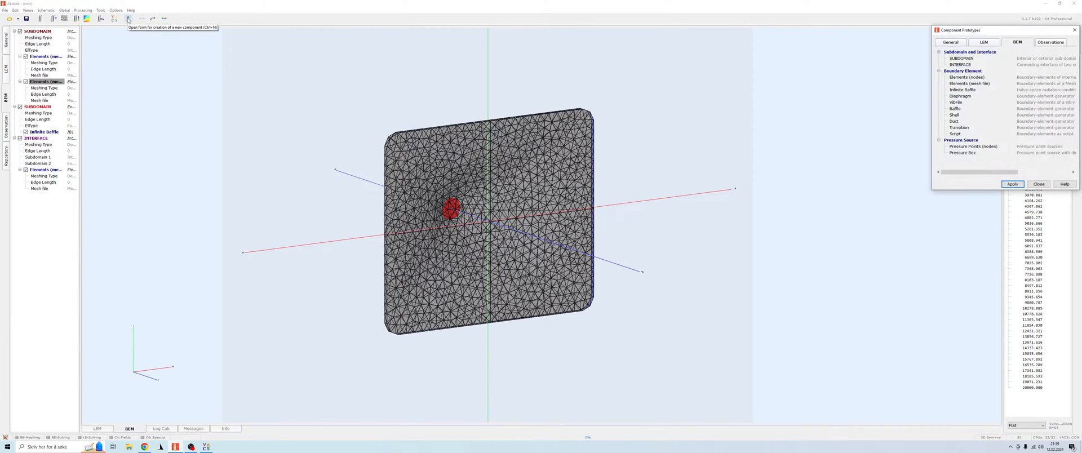
{"action": "left_click_drag", "start_coordinate": [986, 32], "coordinate": [744, 62]}
{"action": "left_click", "coordinate": [809, 71]}
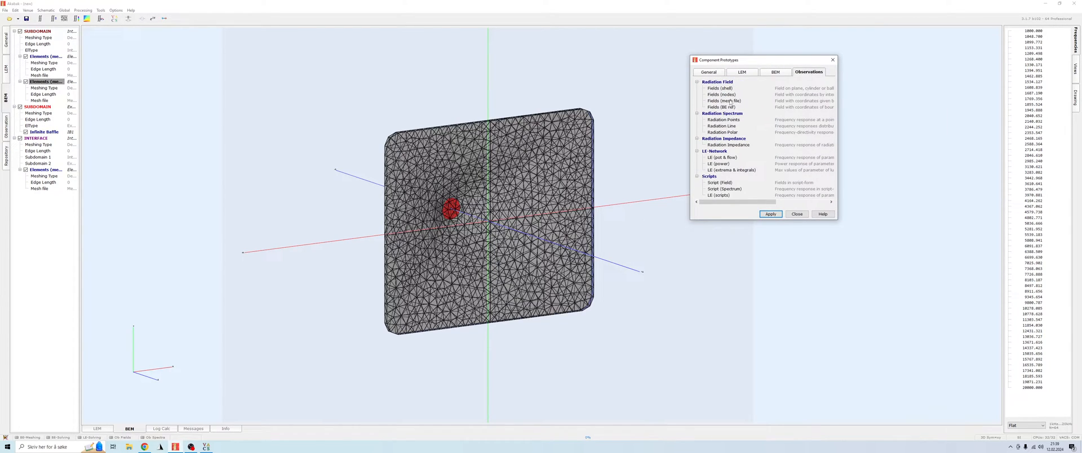
{"action": "left_click", "coordinate": [732, 133]}
{"action": "double_click", "coordinate": [734, 133]}
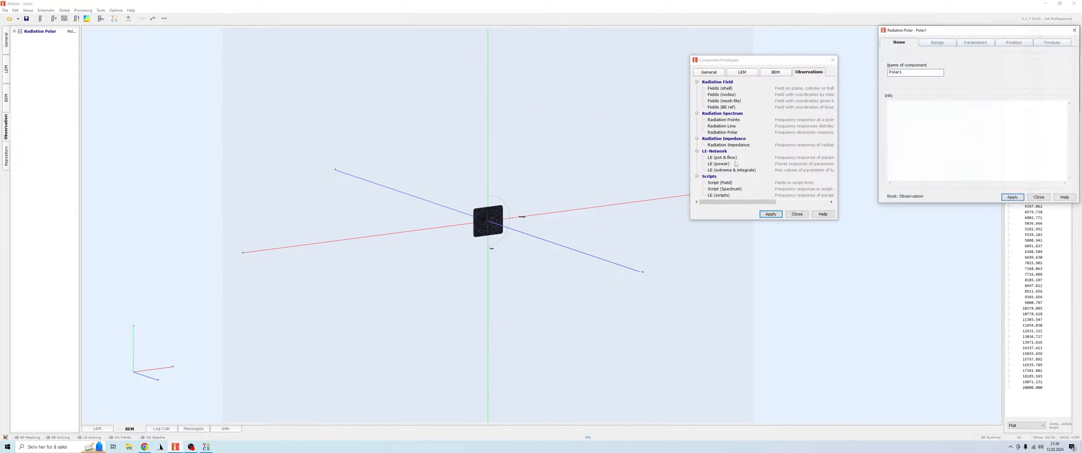
{"action": "scroll", "coordinate": [586, 270], "scroll_direction": "up", "scroll_amount": 5}
{"action": "left_click_drag", "start_coordinate": [587, 270], "coordinate": [597, 243]}
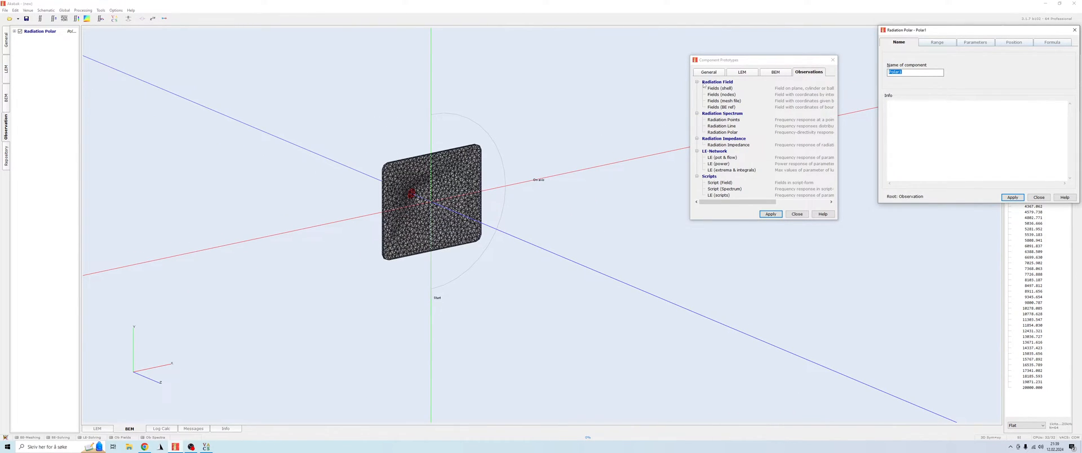
{"action": "type", "text": "Radiation horisontal"}
Step: Set the polar observation's angle range to -90 to 90 degrees with 5-degree spacing
{"action": "left_click", "coordinate": [973, 43]}
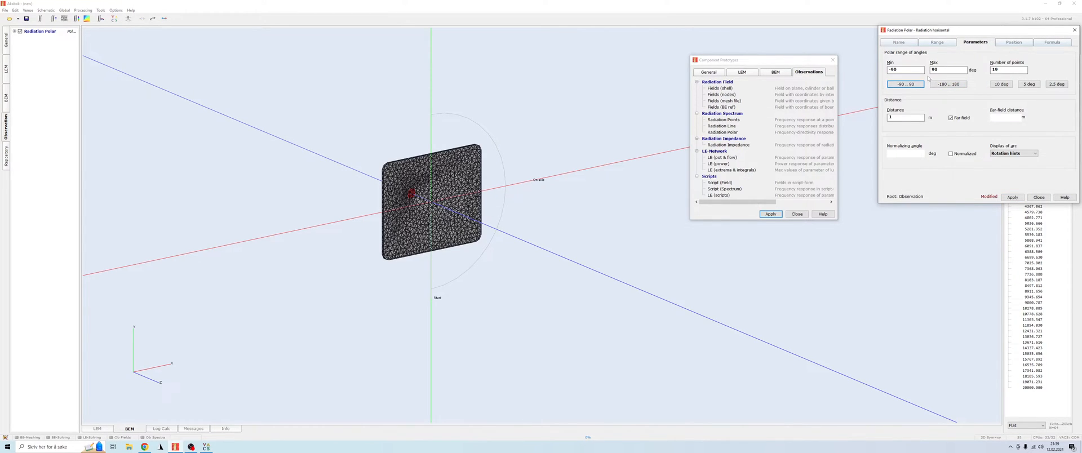
{"action": "left_click", "coordinate": [948, 84]}
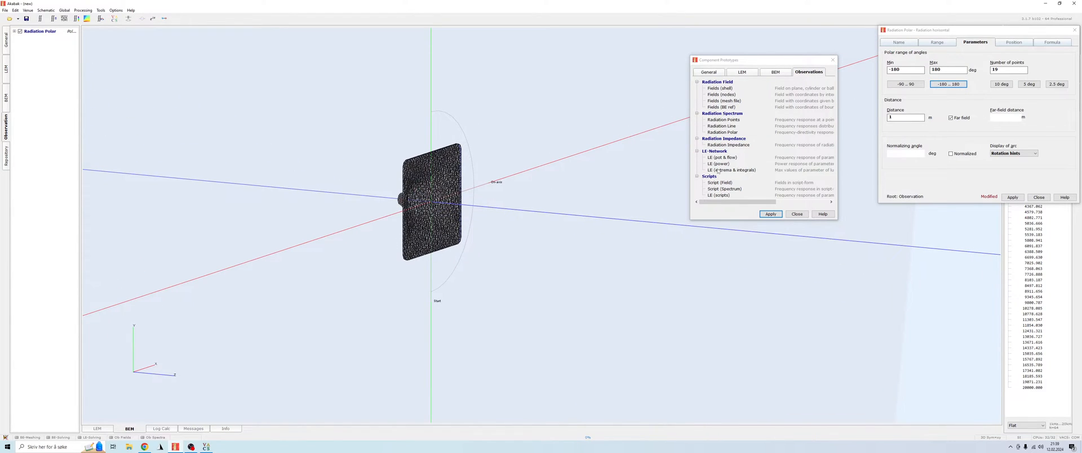
{"action": "left_click_drag", "start_coordinate": [383, 251], "coordinate": [601, 221]}
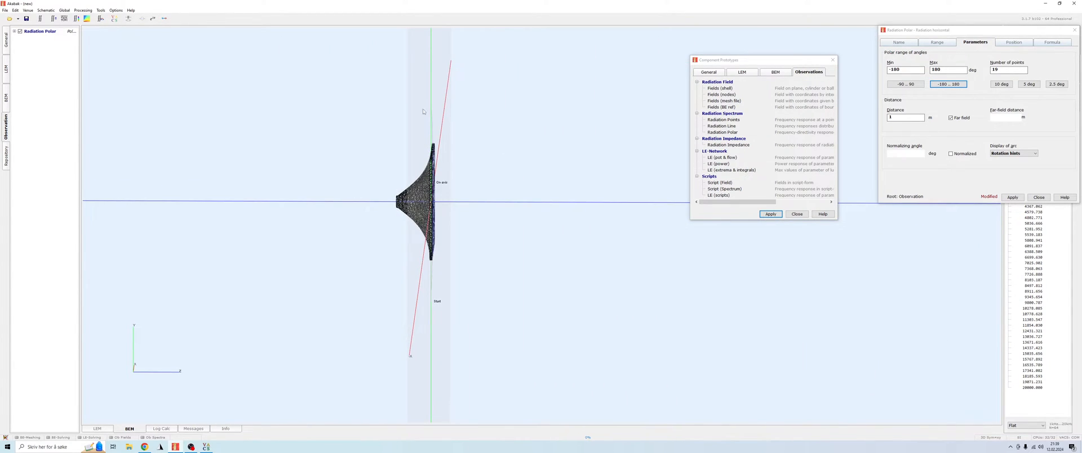
{"action": "left_click_drag", "start_coordinate": [562, 151], "coordinate": [652, 122]}
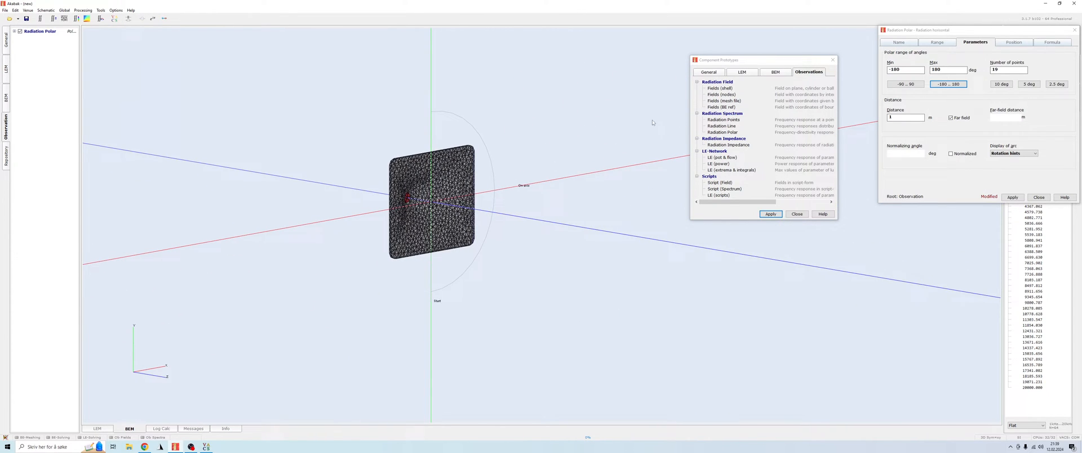
{"action": "left_click", "coordinate": [907, 84]}
{"action": "left_click", "coordinate": [1031, 85]}
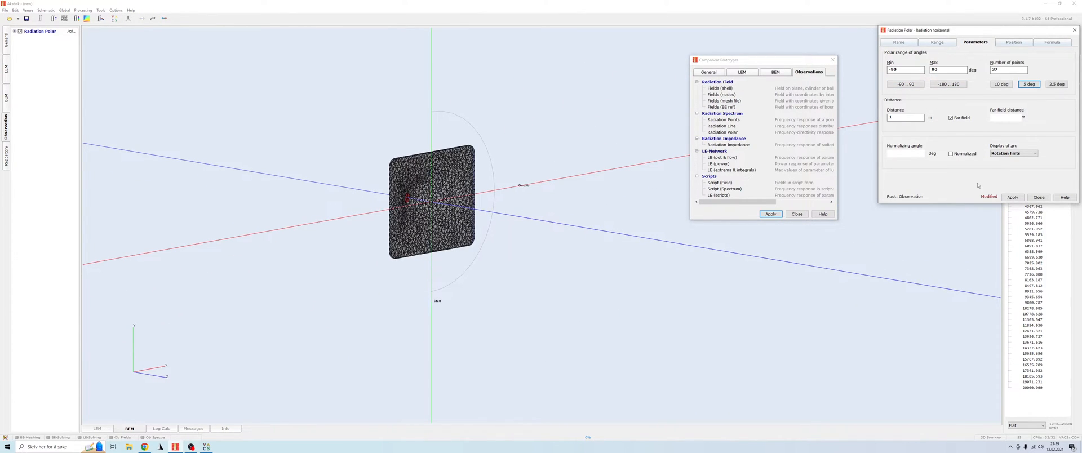
Step: Turn on normalization for the horizontal polar observation, keep far field enabled and apply the parameters
{"action": "left_click_drag", "start_coordinate": [622, 199], "coordinate": [474, 211]}
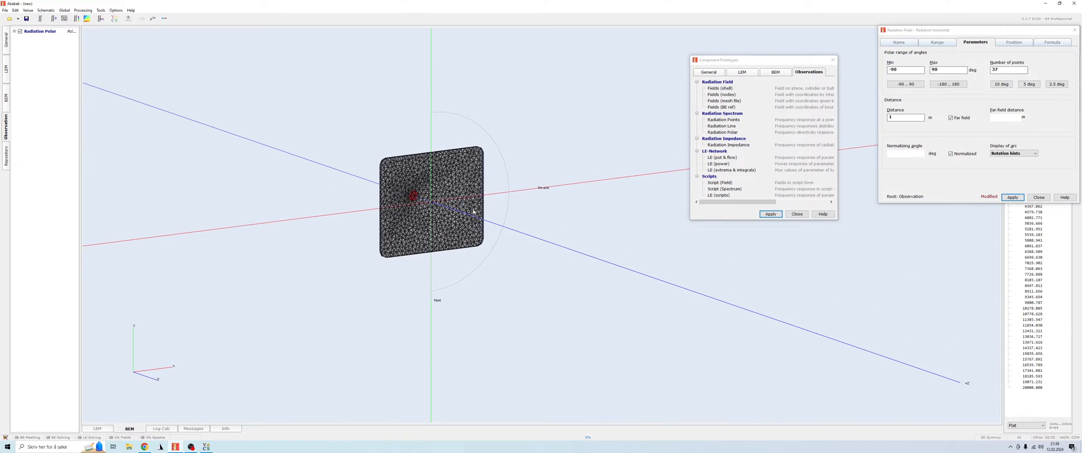
{"action": "left_click", "coordinate": [952, 120]}
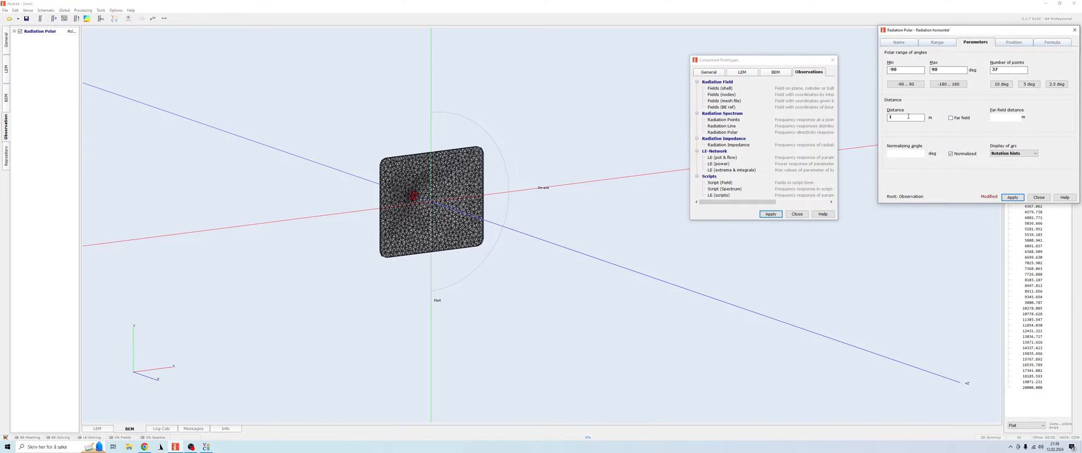
{"action": "left_click", "coordinate": [955, 121]}
{"action": "left_click", "coordinate": [1012, 199]}
Step: Examine how the horizontal polar observation's arc is oriented relative to the waveguide mesh and the axes
{"action": "left_click_drag", "start_coordinate": [503, 210], "coordinate": [592, 274]}
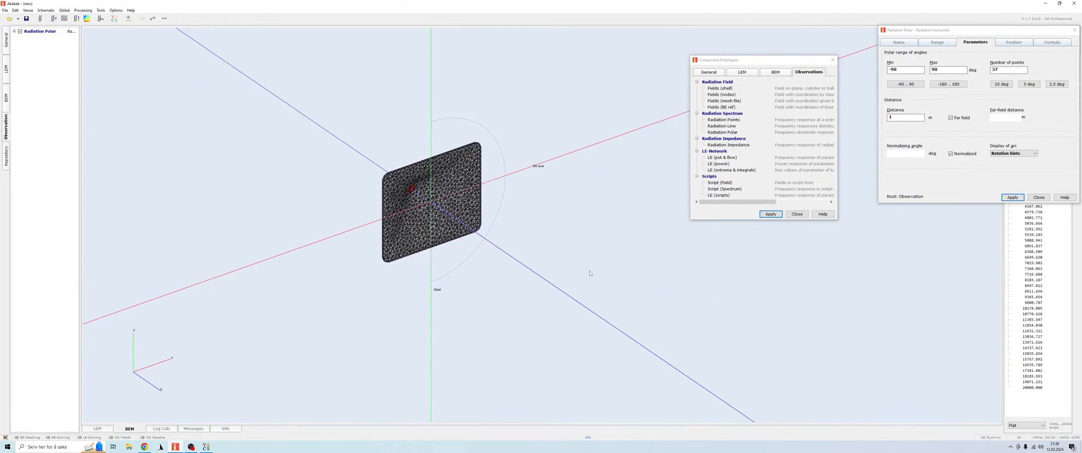
{"action": "scroll", "coordinate": [551, 249], "scroll_direction": "up", "scroll_amount": 8}
{"action": "left_click_drag", "start_coordinate": [550, 249], "coordinate": [568, 269]}
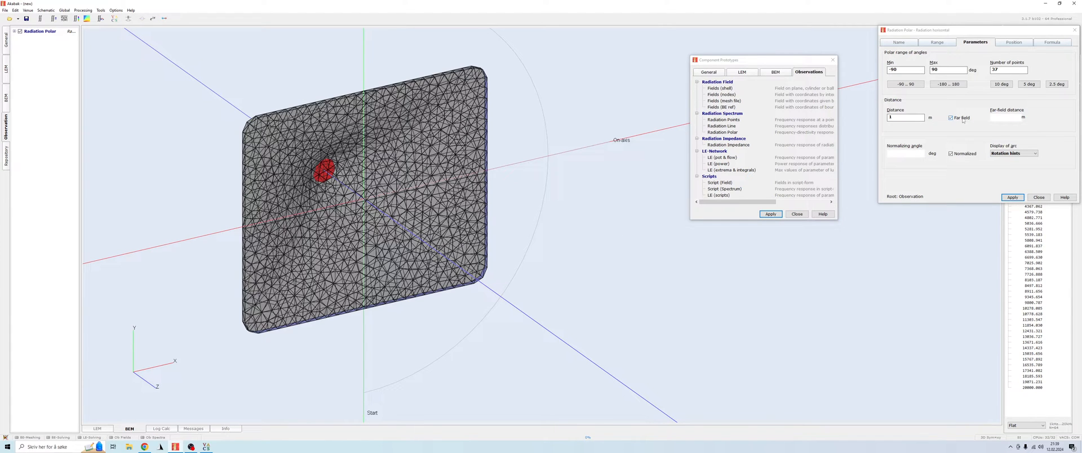
{"action": "scroll", "coordinate": [512, 201], "scroll_direction": "down", "scroll_amount": 10}
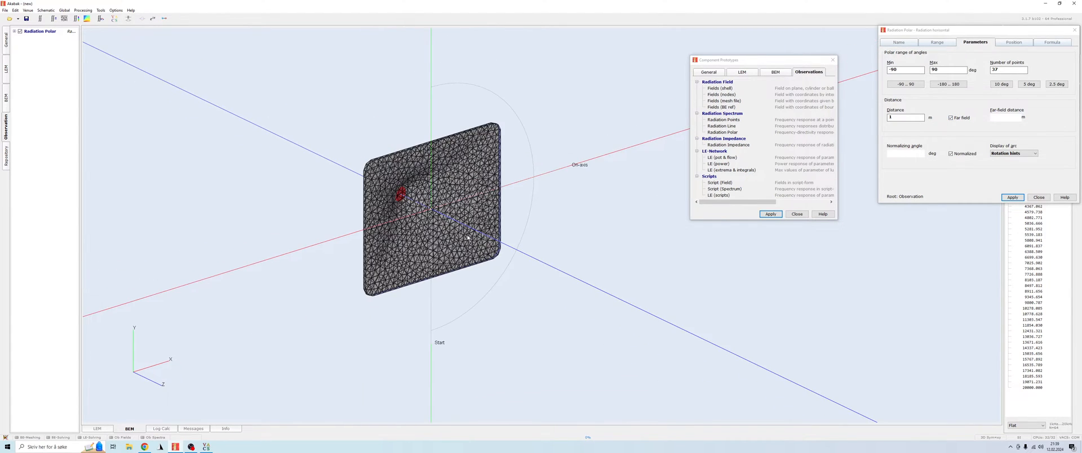
{"action": "left_click_drag", "start_coordinate": [609, 268], "coordinate": [500, 250]}
{"action": "scroll", "coordinate": [501, 249], "scroll_direction": "up", "scroll_amount": 10}
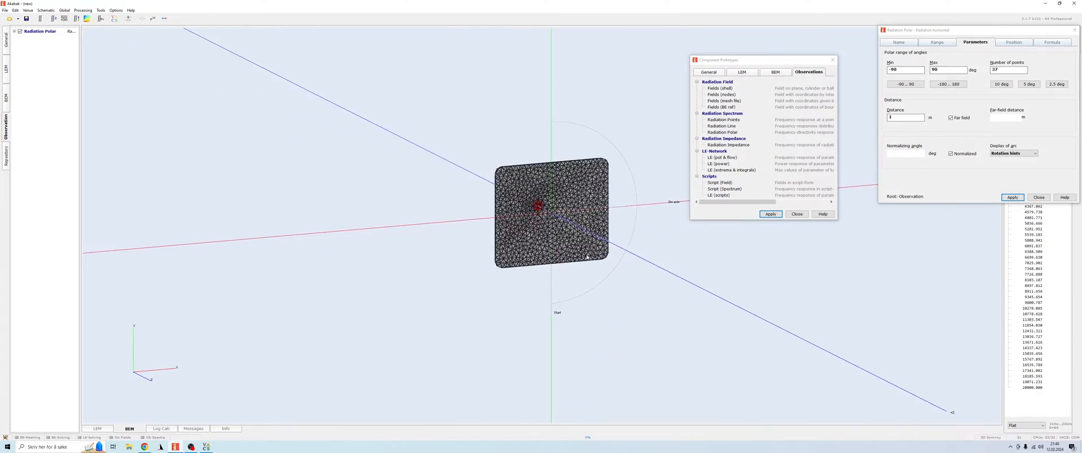
{"action": "right_click_drag", "start_coordinate": [614, 260], "coordinate": [589, 286]}
{"action": "left_click_drag", "start_coordinate": [589, 286], "coordinate": [600, 286]}
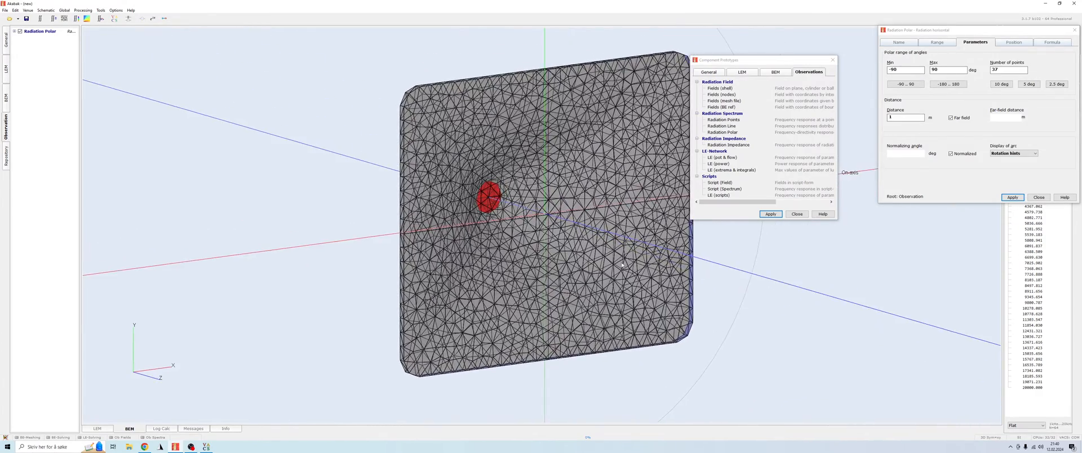
{"action": "right_click_drag", "start_coordinate": [600, 285], "coordinate": [559, 307]}
{"action": "scroll", "coordinate": [559, 308], "scroll_direction": "down", "scroll_amount": 3}
Step: Set the horizontal polar observation's base plane identifier to zx, apply it and close its settings
{"action": "left_click", "coordinate": [1012, 43]}
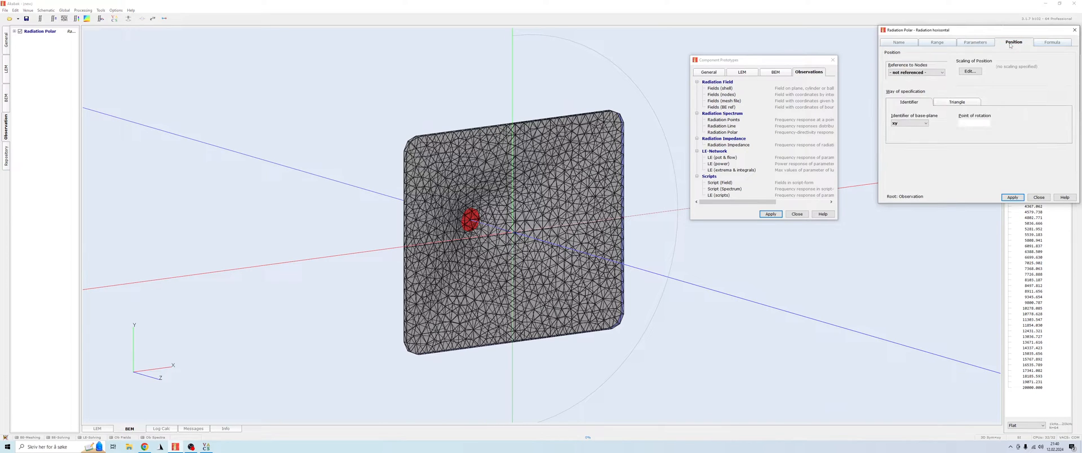
{"action": "left_click", "coordinate": [909, 123]}
{"action": "left_click", "coordinate": [904, 143]}
{"action": "left_click", "coordinate": [1012, 198]}
{"action": "scroll", "coordinate": [656, 276], "scroll_direction": "down", "scroll_amount": 3}
{"action": "left_click_drag", "start_coordinate": [657, 275], "coordinate": [681, 356]}
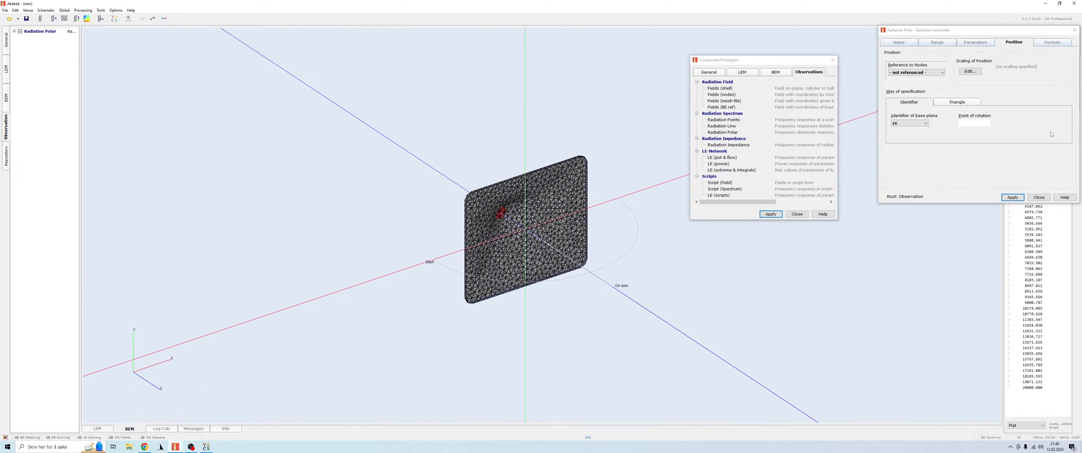
{"action": "left_click", "coordinate": [1039, 197]}
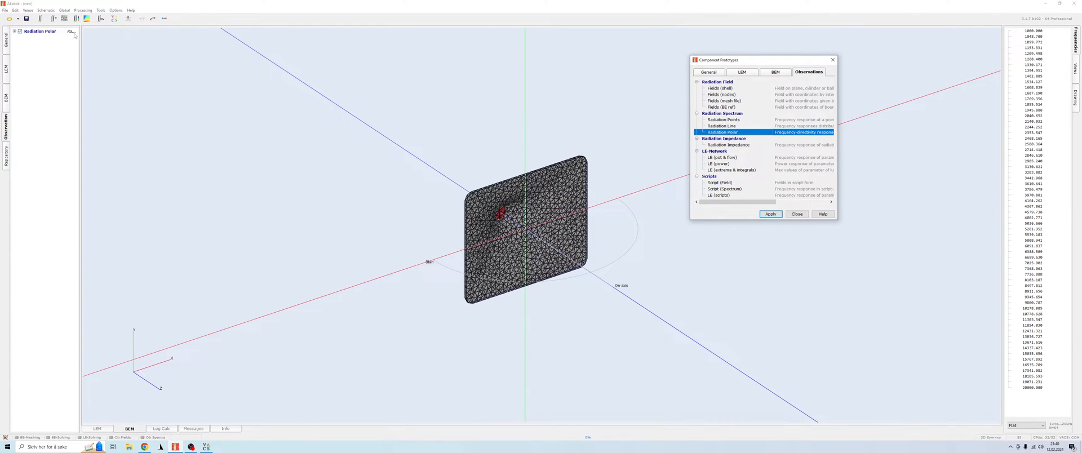
Step: Copy the horizontal Radiation Polar observation and paste a duplicate into the observation list
{"action": "left_click", "coordinate": [41, 33]}
{"action": "right_click", "coordinate": [40, 34]}
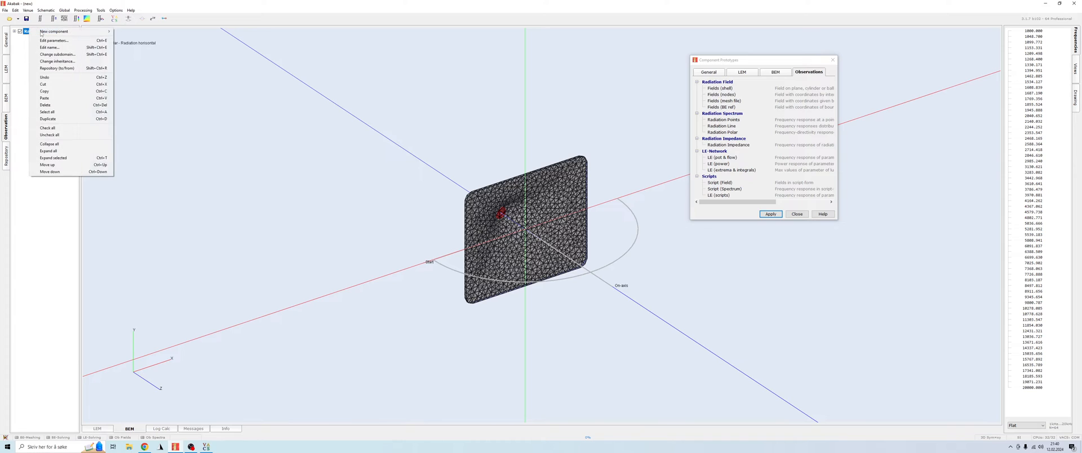
{"action": "left_click", "coordinate": [52, 91]}
{"action": "right_click", "coordinate": [25, 54]}
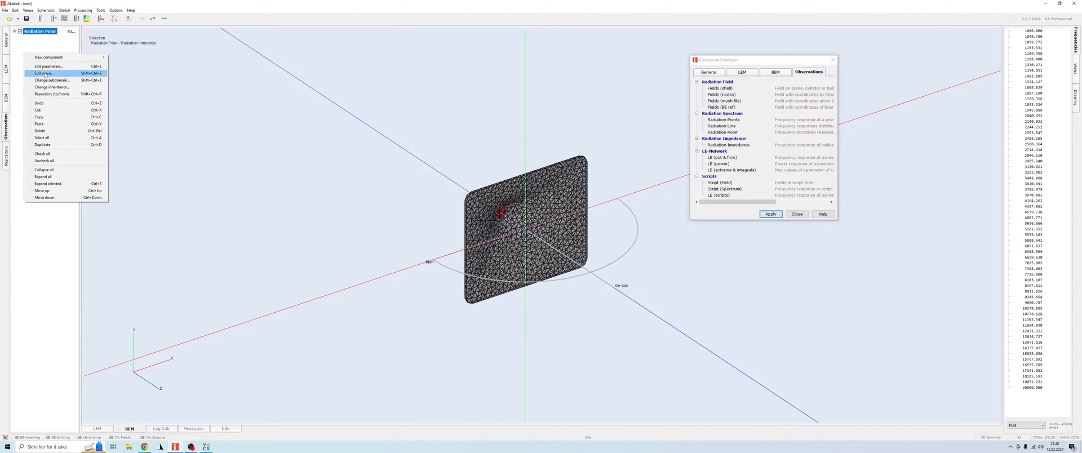
{"action": "left_click", "coordinate": [56, 123]}
Step: Set the duplicated polar observation's base plane identifier to zy and apply it
{"action": "left_click", "coordinate": [40, 37]}
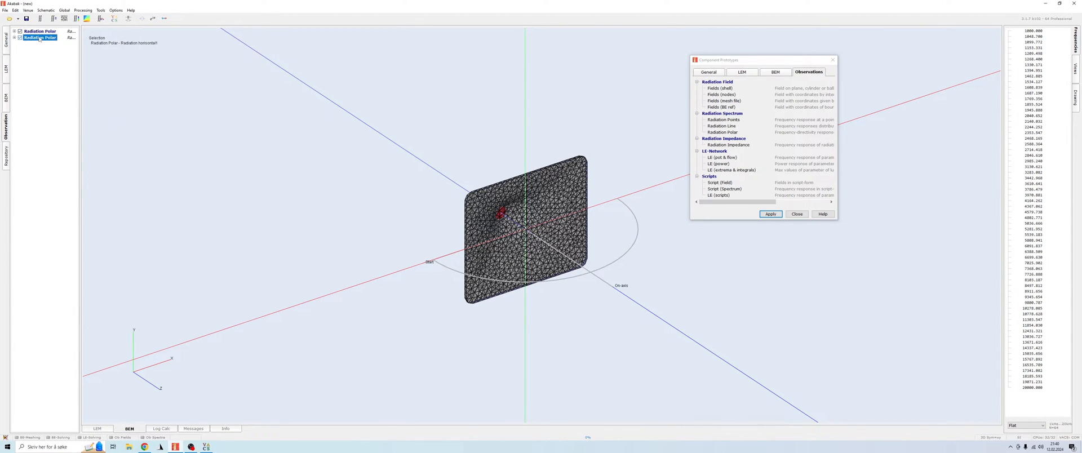
{"action": "double_click", "coordinate": [39, 37]}
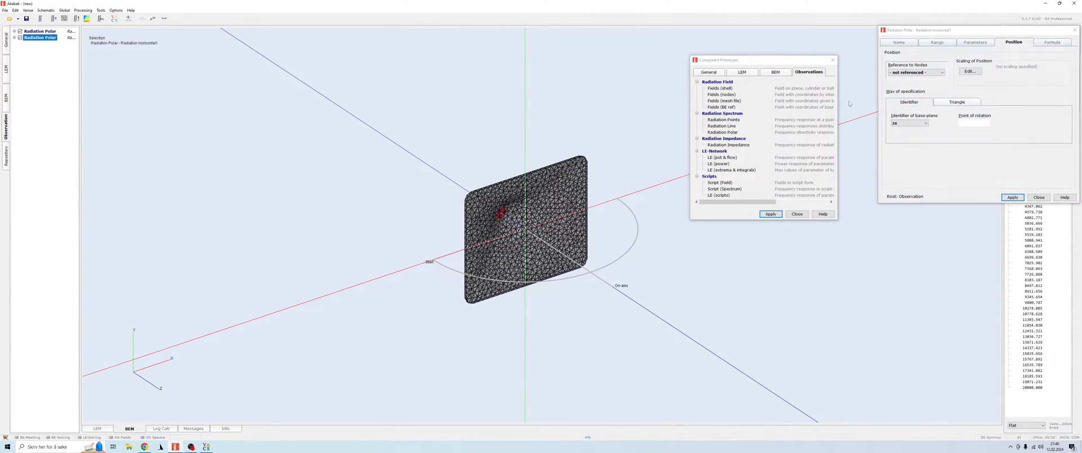
{"action": "left_click", "coordinate": [913, 123]}
{"action": "left_click", "coordinate": [895, 152]}
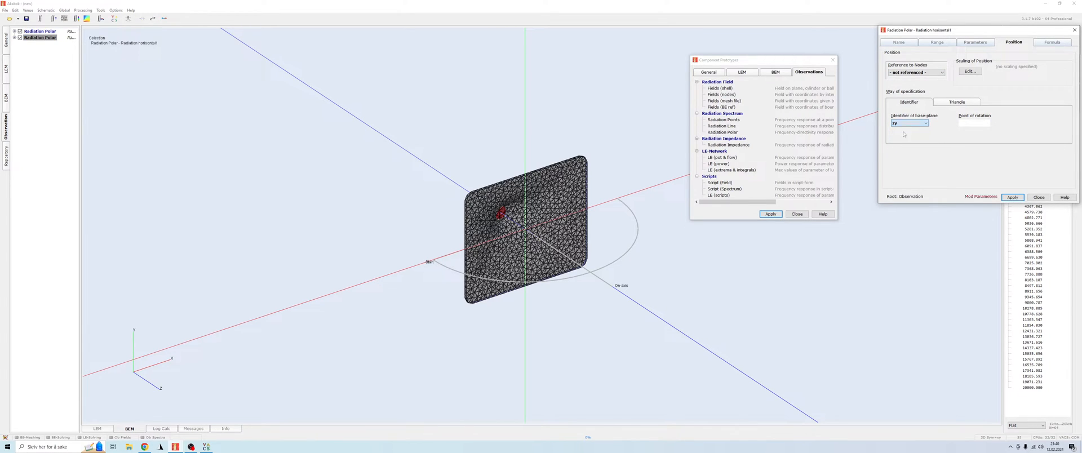
{"action": "left_click", "coordinate": [1013, 197]}
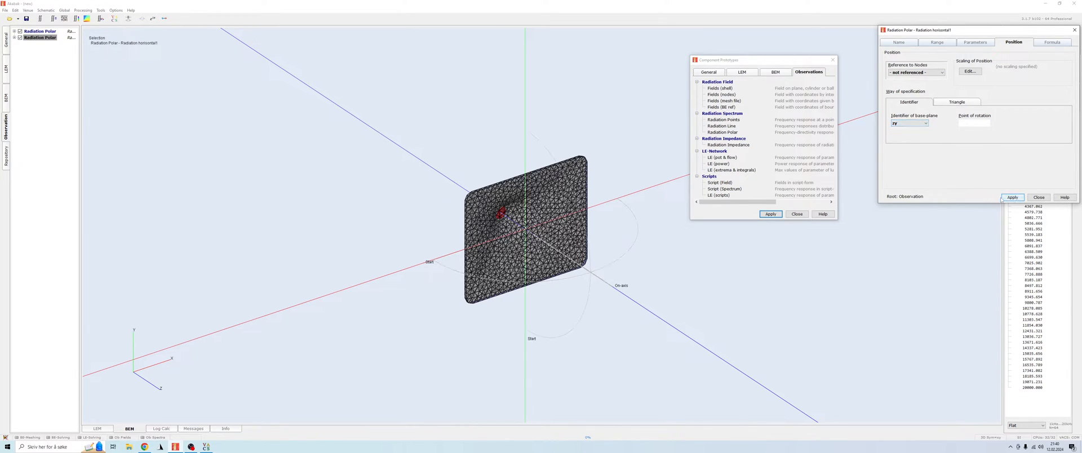
{"action": "left_click_drag", "start_coordinate": [510, 326], "coordinate": [547, 291]}
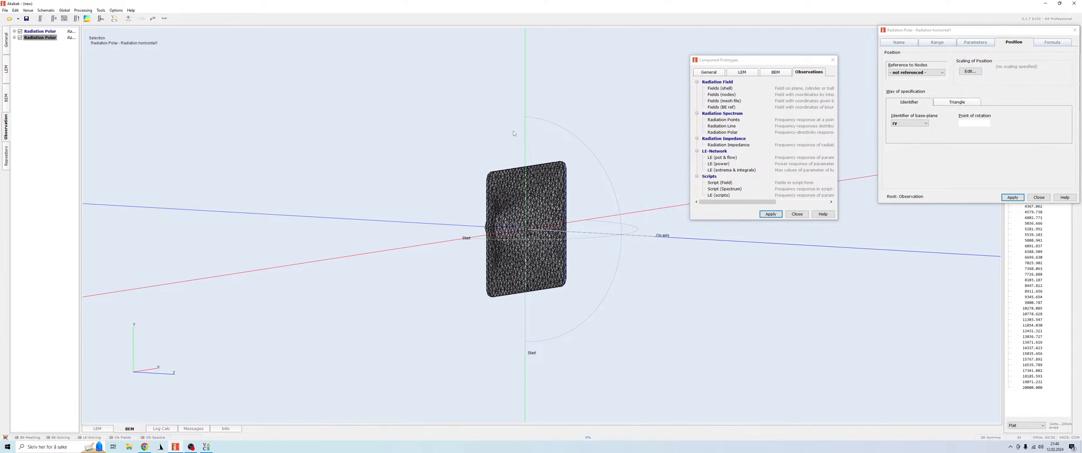
Step: Rename the duplicated polar observation "Radiation vertical", apply the name and close its settings
{"action": "left_click", "coordinate": [913, 43]}
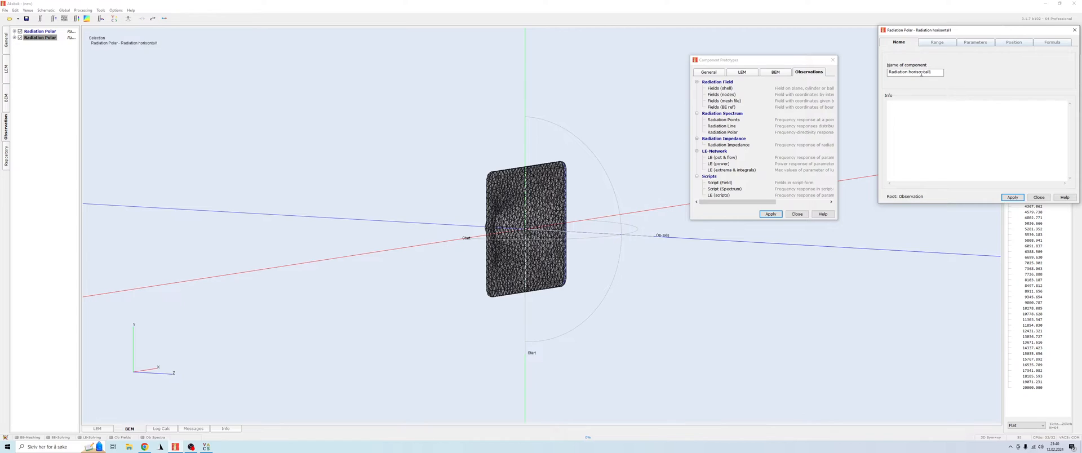
{"action": "left_click_drag", "start_coordinate": [932, 72], "coordinate": [909, 71]}
{"action": "type", "text": "vertical"}
{"action": "left_click", "coordinate": [1012, 197]}
{"action": "left_click", "coordinate": [1038, 198]}
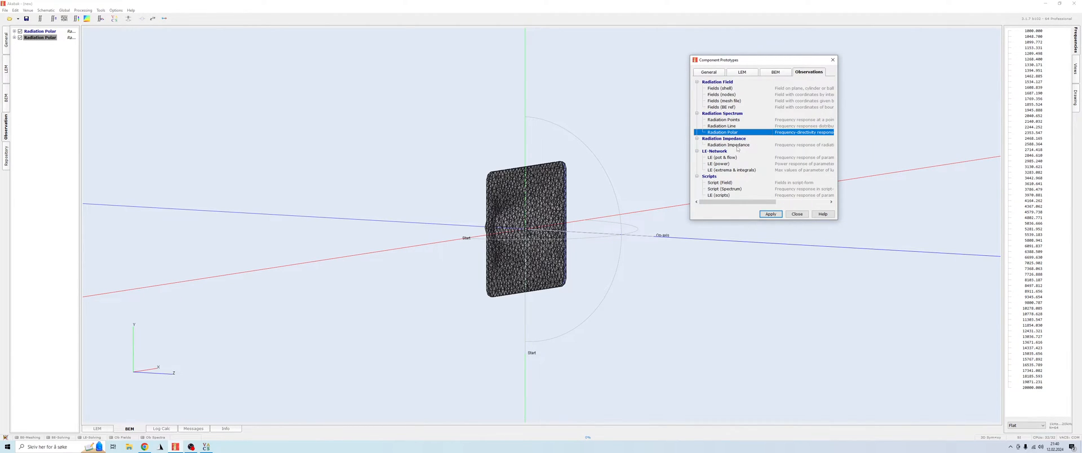
Step: Add a Radiation Impedance observation with the mesh-file Elements as its first driving boundary, and close the component dialogs
{"action": "double_click", "coordinate": [737, 145]}
{"action": "left_click", "coordinate": [960, 43]}
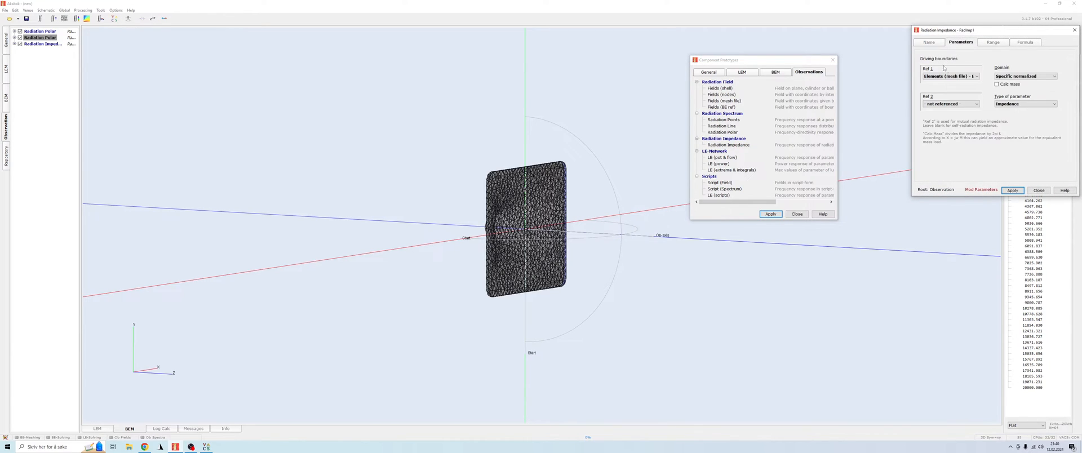
{"action": "left_click", "coordinate": [949, 76]}
{"action": "left_click", "coordinate": [949, 82]}
{"action": "left_click", "coordinate": [1039, 191]}
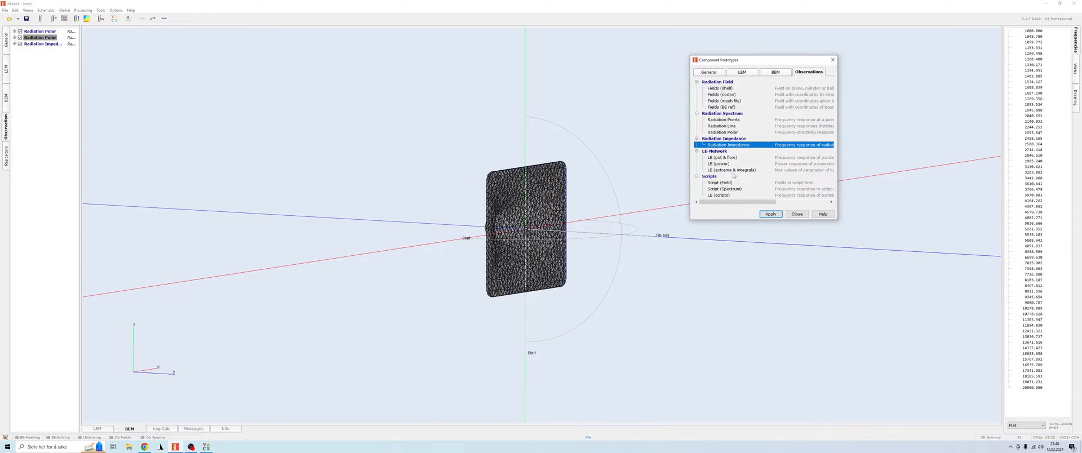
{"action": "left_click", "coordinate": [797, 214]}
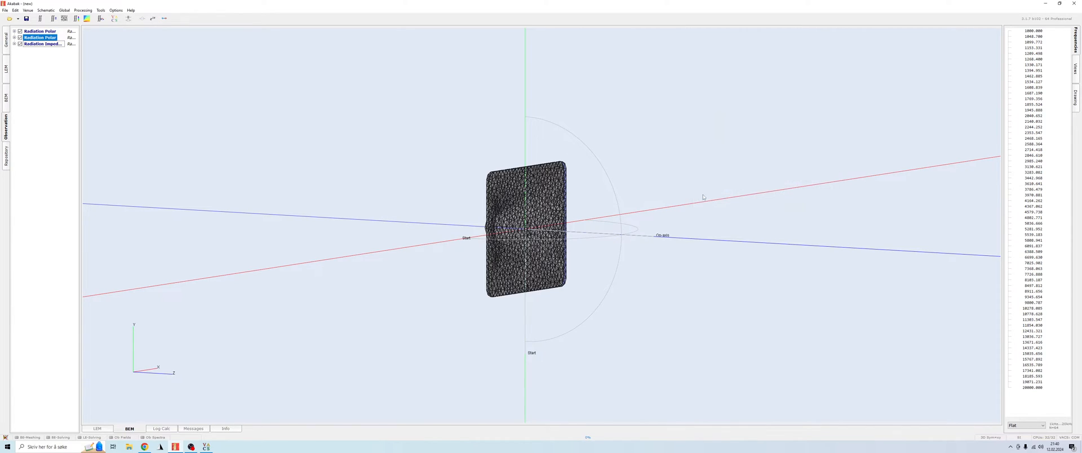
Step: Set the global frequency band from 500 Hz to 10k Hz and accept it
{"action": "left_click_drag", "start_coordinate": [544, 199], "coordinate": [398, 285]}
{"action": "scroll", "coordinate": [497, 291], "scroll_direction": "up", "scroll_amount": 3}
{"action": "scroll", "coordinate": [497, 291], "scroll_direction": "up", "scroll_amount": 2}
{"action": "left_click_drag", "start_coordinate": [370, 198], "coordinate": [375, 189]}
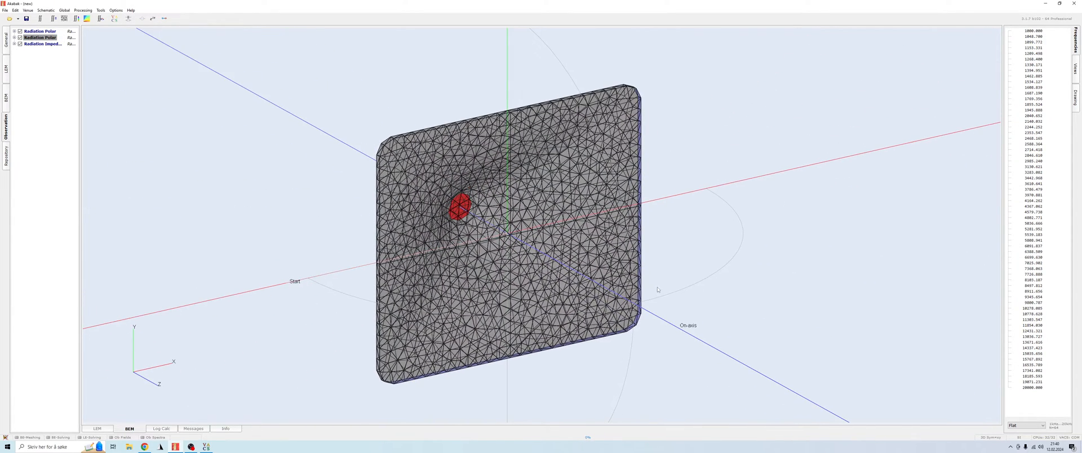
{"action": "right_click_drag", "start_coordinate": [375, 188], "coordinate": [400, 168]}
{"action": "left_click", "coordinate": [64, 10]}
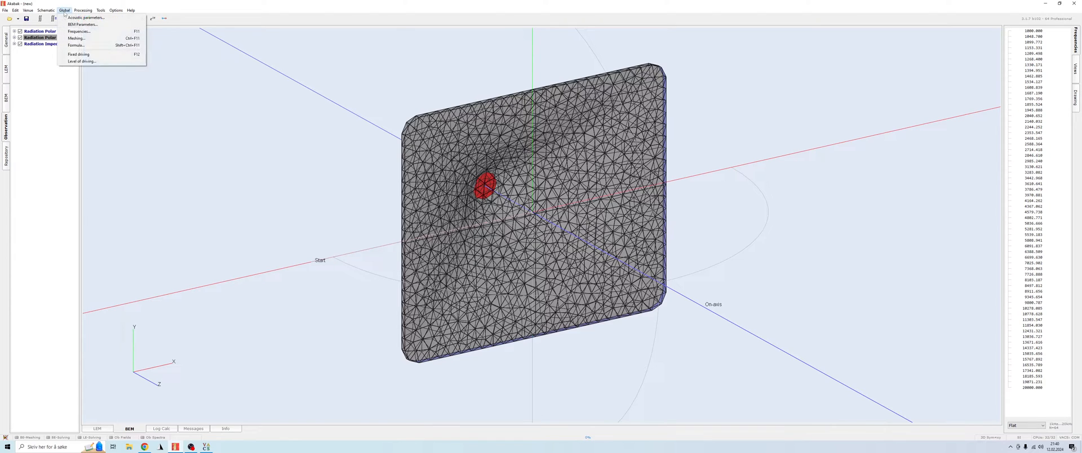
{"action": "left_click", "coordinate": [79, 31]}
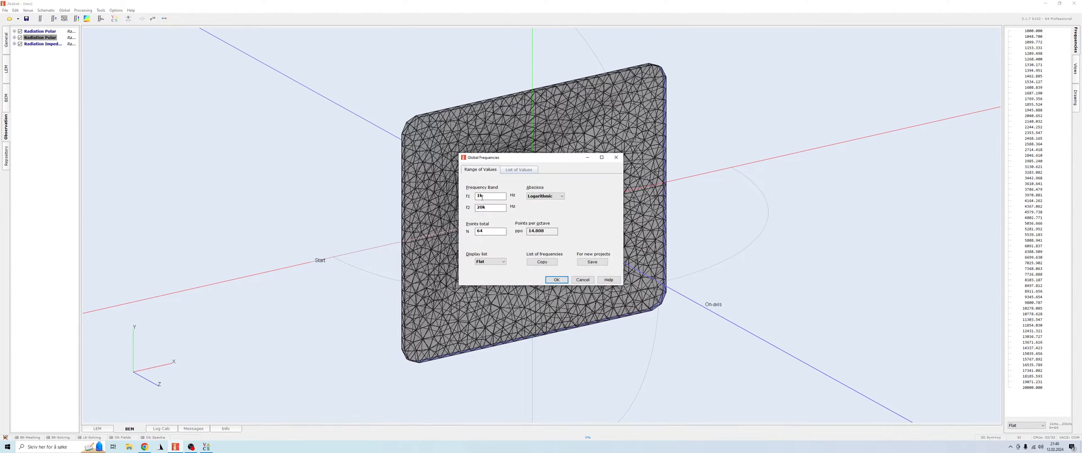
{"action": "double_click", "coordinate": [490, 209]}
{"action": "type", "text": "10k"}
{"action": "type", "text": "500"}
{"action": "left_click", "coordinate": [556, 280]}
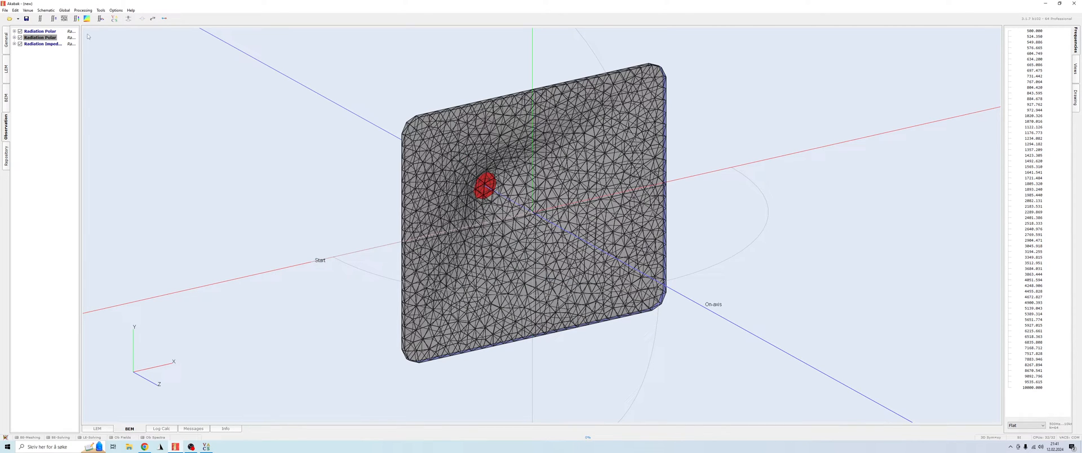
Step: Enable fixed driving globally for the driven boundary elements and close the Fixed Driving settings
{"action": "left_click", "coordinate": [83, 10]}
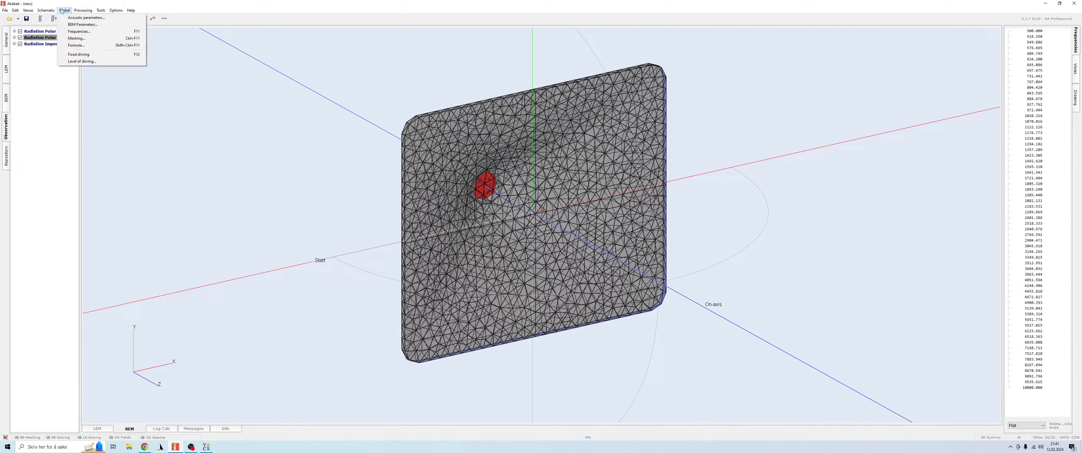
{"action": "left_click", "coordinate": [85, 55]}
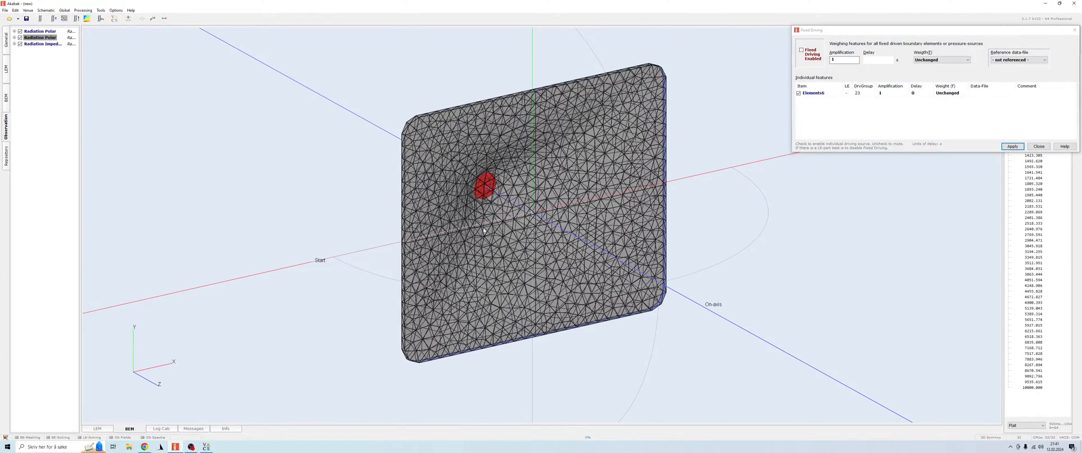
{"action": "scroll", "coordinate": [388, 151], "scroll_direction": "up", "scroll_amount": 5}
{"action": "left_click_drag", "start_coordinate": [370, 142], "coordinate": [684, 271]}
{"action": "scroll", "coordinate": [417, 121], "scroll_direction": "down", "scroll_amount": 3}
{"action": "scroll", "coordinate": [446, 90], "scroll_direction": "down", "scroll_amount": 3}
{"action": "scroll", "coordinate": [467, 70], "scroll_direction": "down", "scroll_amount": 1}
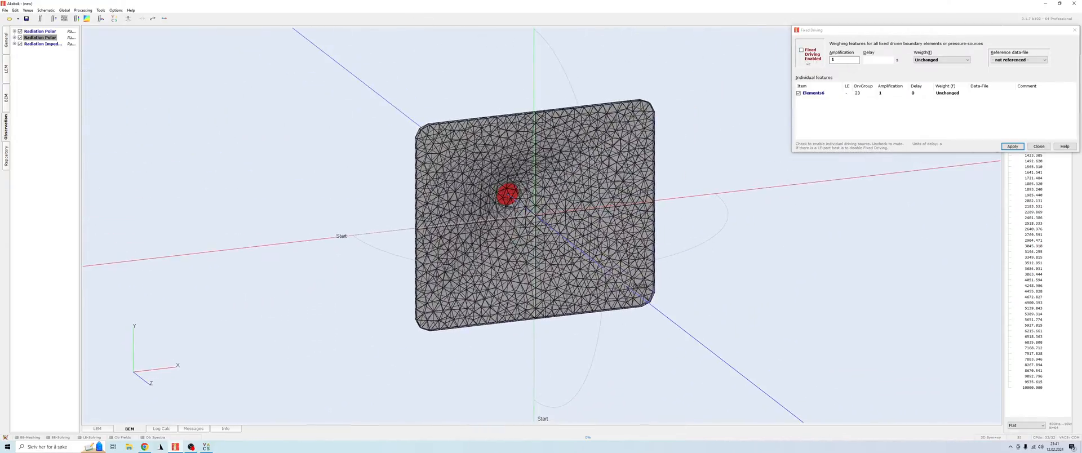
{"action": "left_click", "coordinate": [801, 50]}
{"action": "left_click_drag", "start_coordinate": [552, 236], "coordinate": [516, 250]}
{"action": "scroll", "coordinate": [535, 260], "scroll_direction": "up", "scroll_amount": 5}
{"action": "scroll", "coordinate": [536, 260], "scroll_direction": "up", "scroll_amount": 2}
{"action": "scroll", "coordinate": [510, 231], "scroll_direction": "down", "scroll_amount": 5}
{"action": "scroll", "coordinate": [506, 233], "scroll_direction": "down", "scroll_amount": 3}
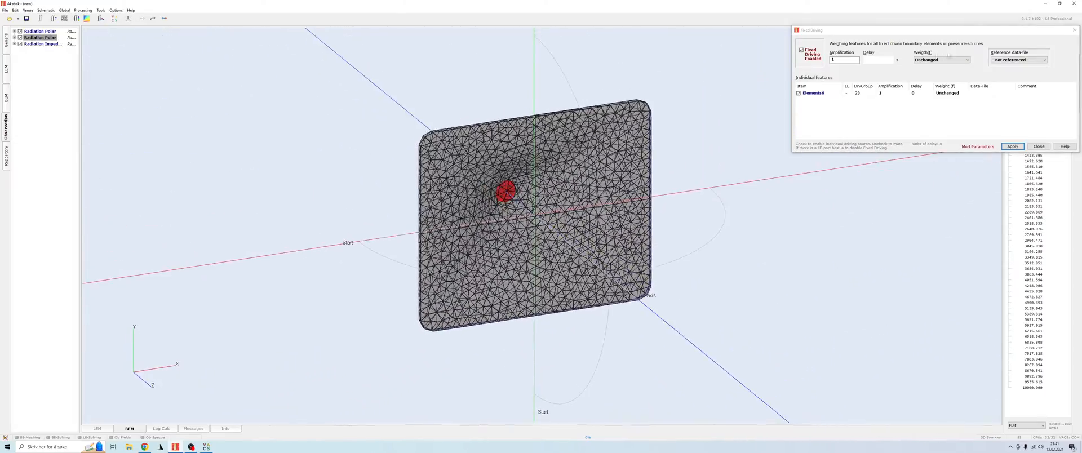
{"action": "left_click_drag", "start_coordinate": [566, 281], "coordinate": [572, 288]}
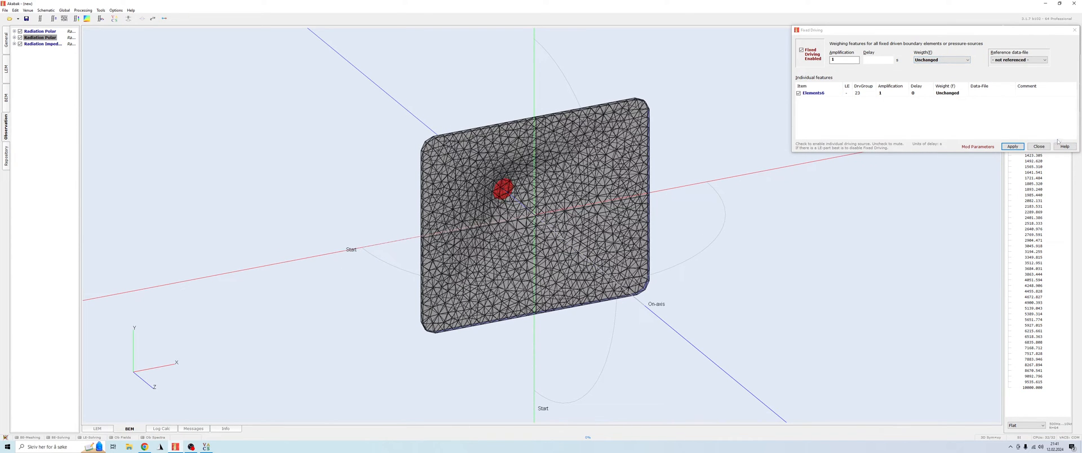
{"action": "left_click", "coordinate": [1039, 147]}
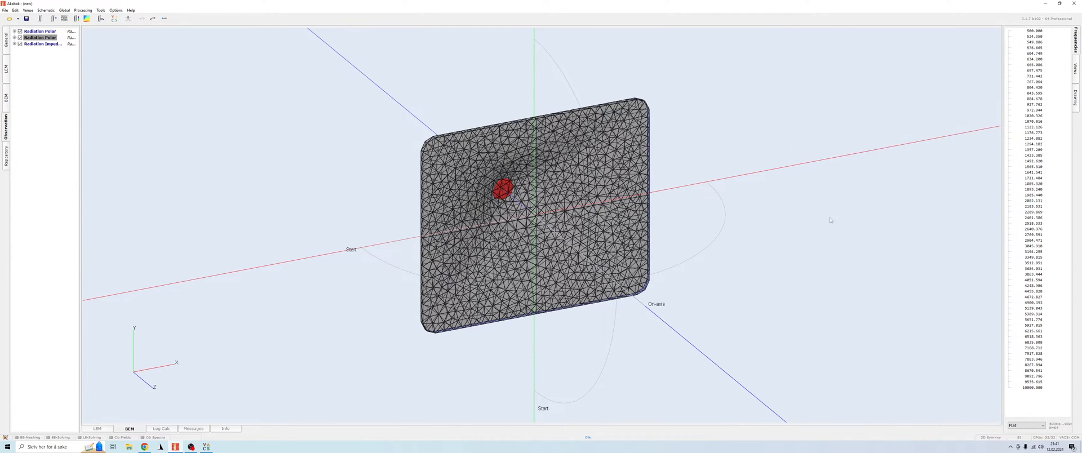
Step: Run all calculations for the waveguide simulation
{"action": "left_click_drag", "start_coordinate": [831, 221], "coordinate": [840, 223]}
{"action": "scroll", "coordinate": [800, 232], "scroll_direction": "up", "scroll_amount": 3}
{"action": "scroll", "coordinate": [800, 232], "scroll_direction": "down", "scroll_amount": 8}
{"action": "left_click_drag", "start_coordinate": [763, 241], "coordinate": [781, 213]}
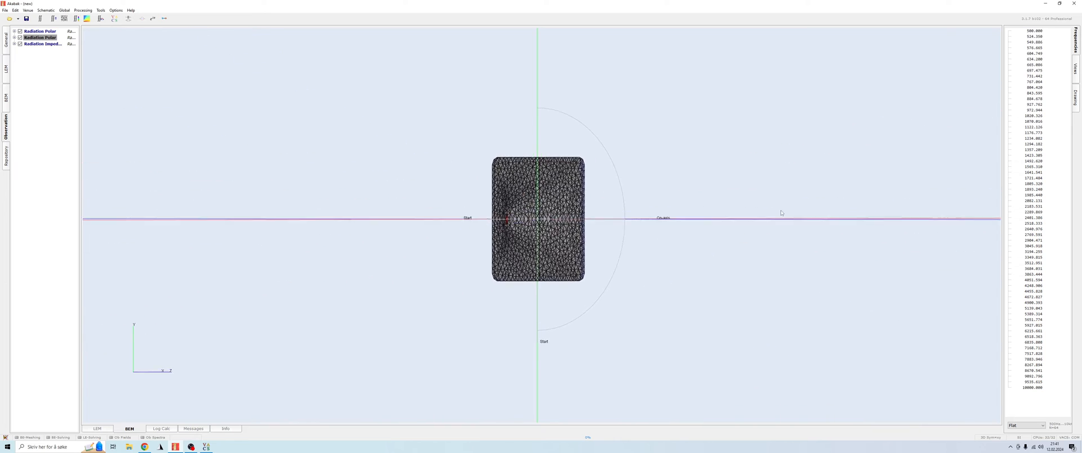
{"action": "left_click", "coordinate": [76, 19]}
{"action": "left_click", "coordinate": [83, 10]}
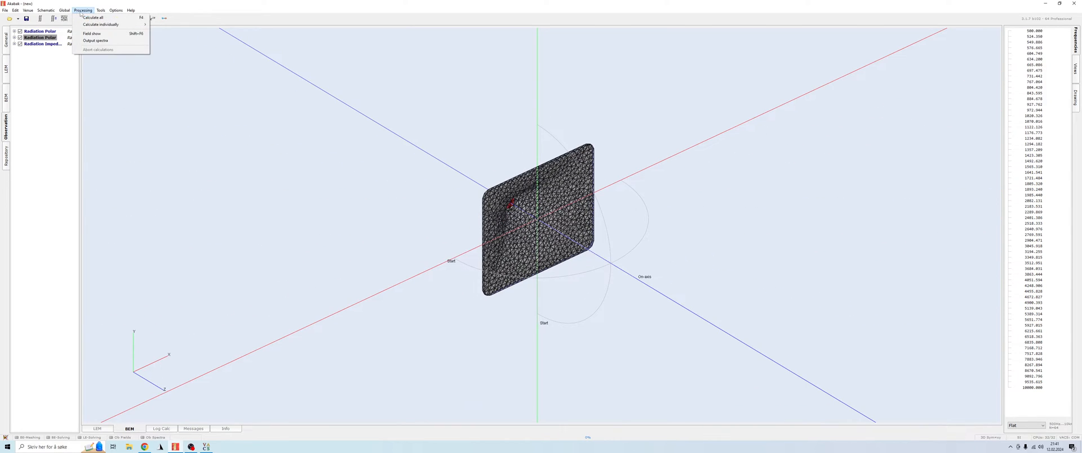
{"action": "left_click", "coordinate": [95, 18]}
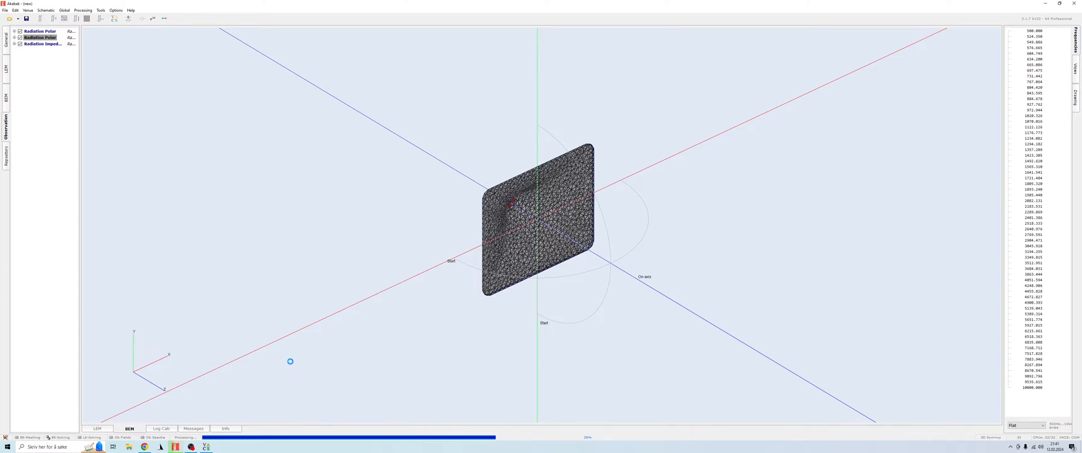
Step: Check the calculation log while the solver runs and examine the waveguide mesh in the BEM view
{"action": "left_click", "coordinate": [161, 428]}
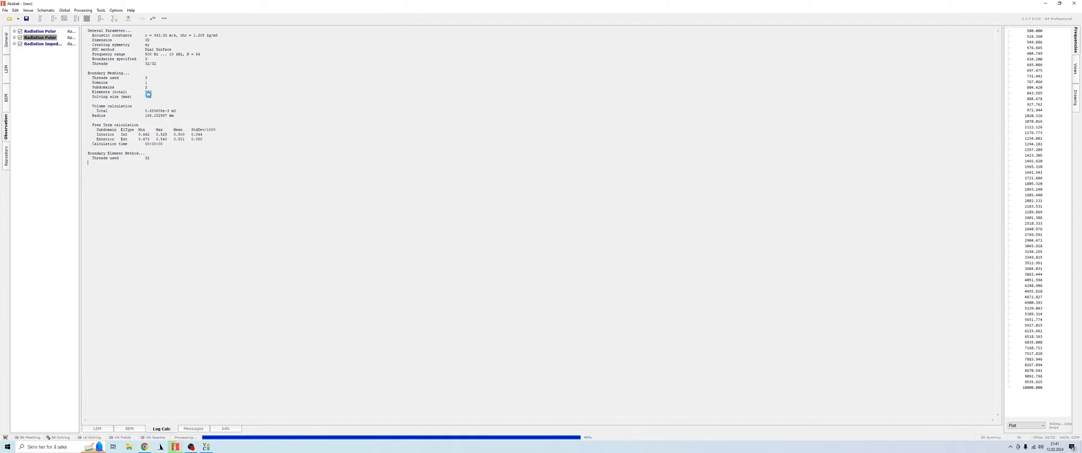
{"action": "left_click", "coordinate": [129, 429]}
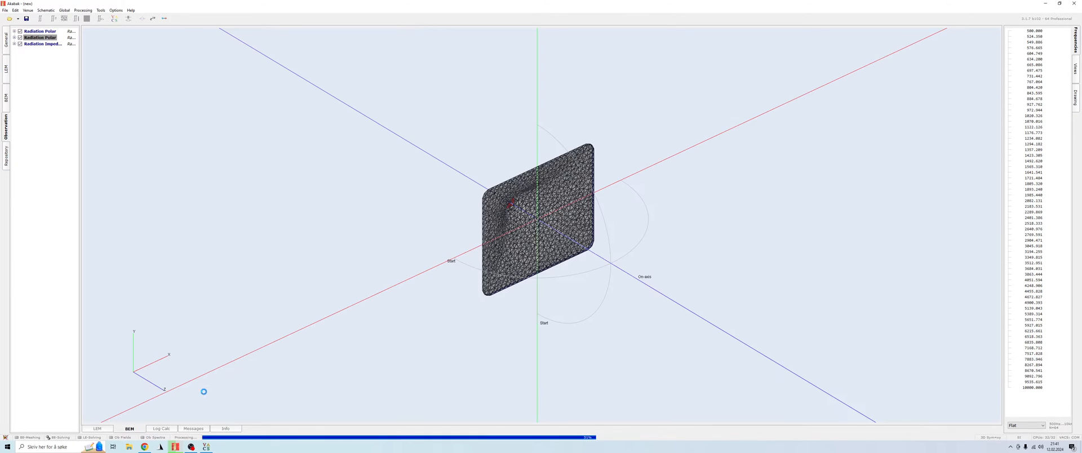
{"action": "left_click_drag", "start_coordinate": [484, 177], "coordinate": [454, 191]}
{"action": "left_click_drag", "start_coordinate": [612, 249], "coordinate": [606, 221]}
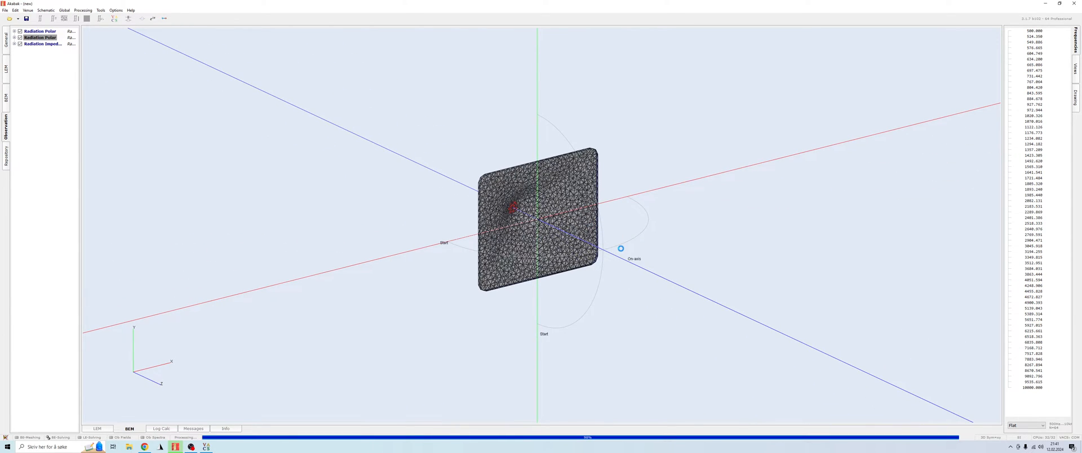
{"action": "middle_click_drag", "start_coordinate": [609, 234], "coordinate": [580, 234]}
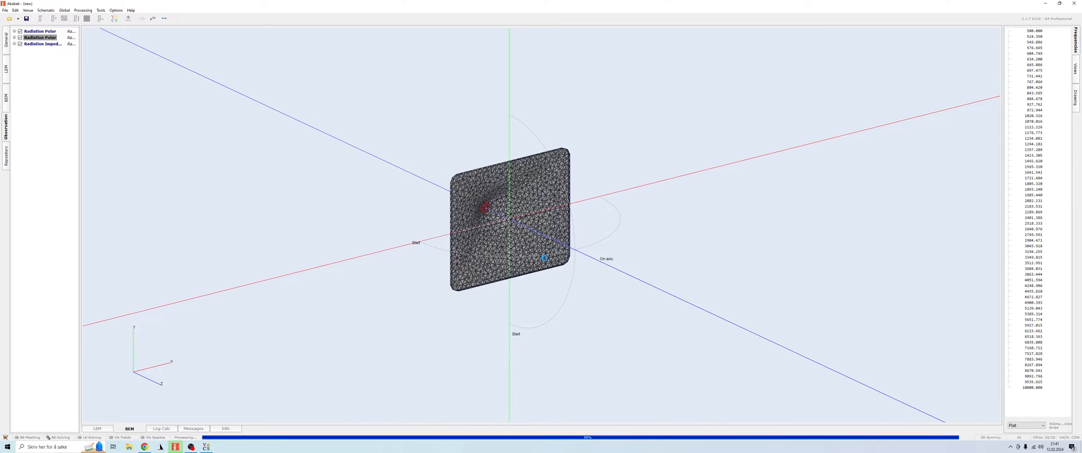
{"action": "scroll", "coordinate": [544, 257], "scroll_direction": "up", "scroll_amount": 2}
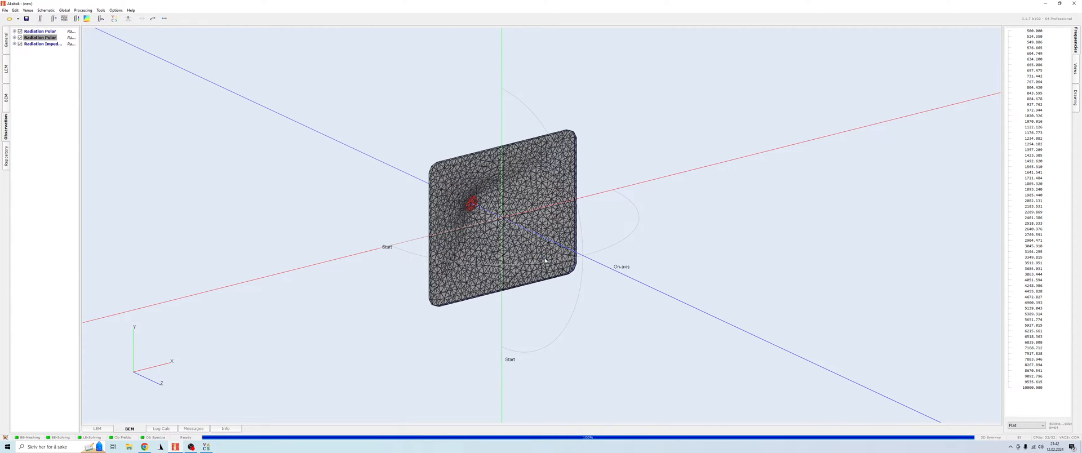
Step: Review the log of the completed calculation and return to the waveguide's 3D view
{"action": "left_click", "coordinate": [175, 428]}
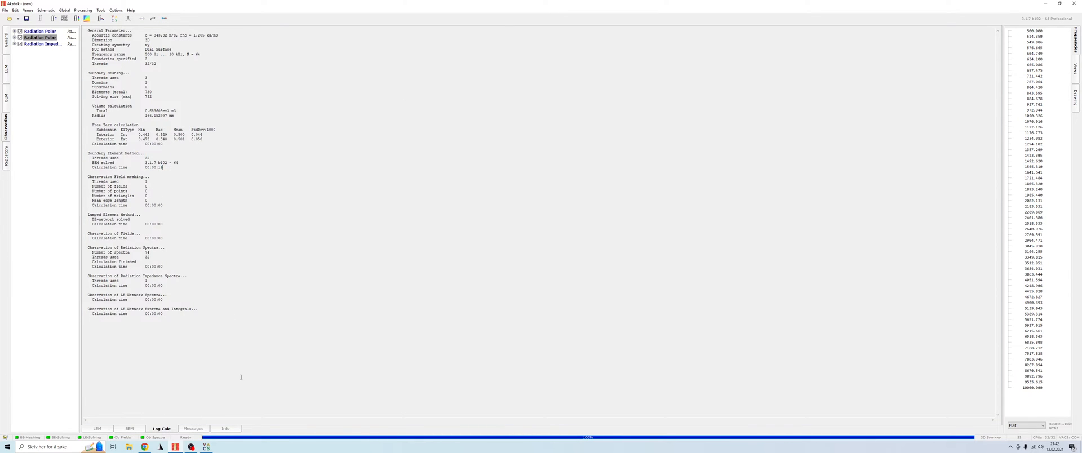
{"action": "left_click", "coordinate": [131, 428]}
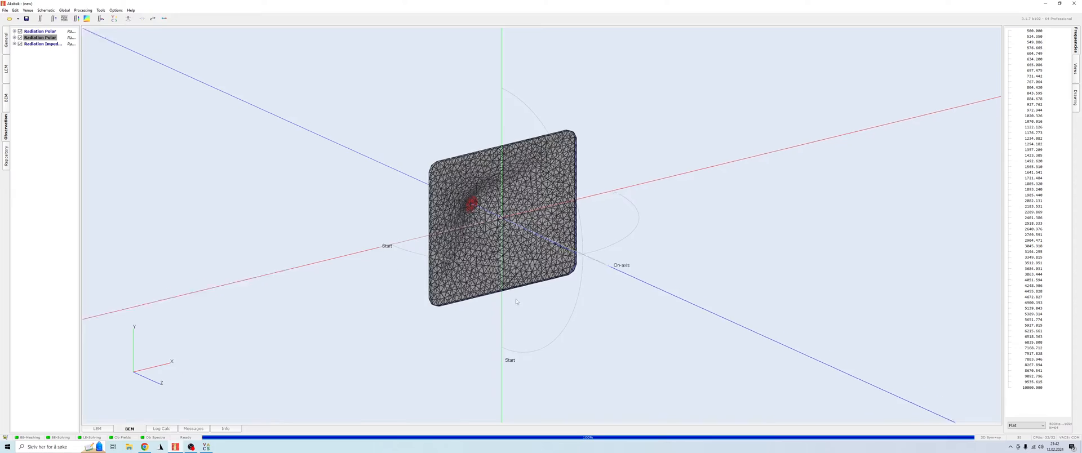
{"action": "left_click_drag", "start_coordinate": [829, 180], "coordinate": [523, 248]}
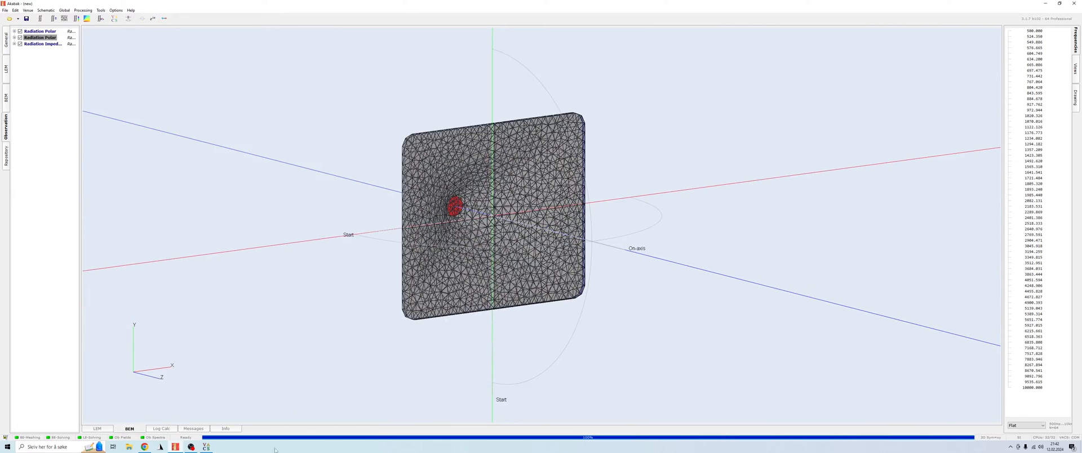
Step: Switch to VACS and compare the horizontal and vertical radiation polars of the new run
{"action": "left_click", "coordinate": [206, 447]}
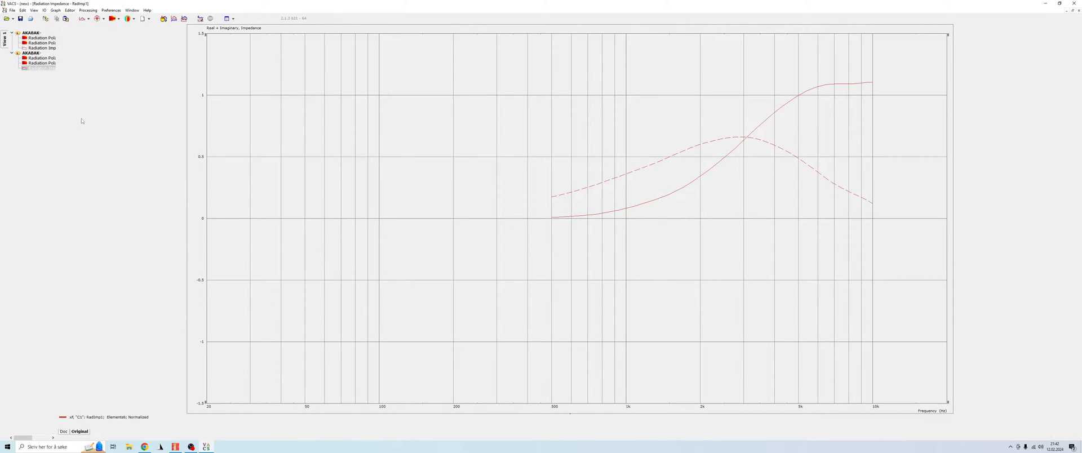
{"action": "double_click", "coordinate": [44, 64]}
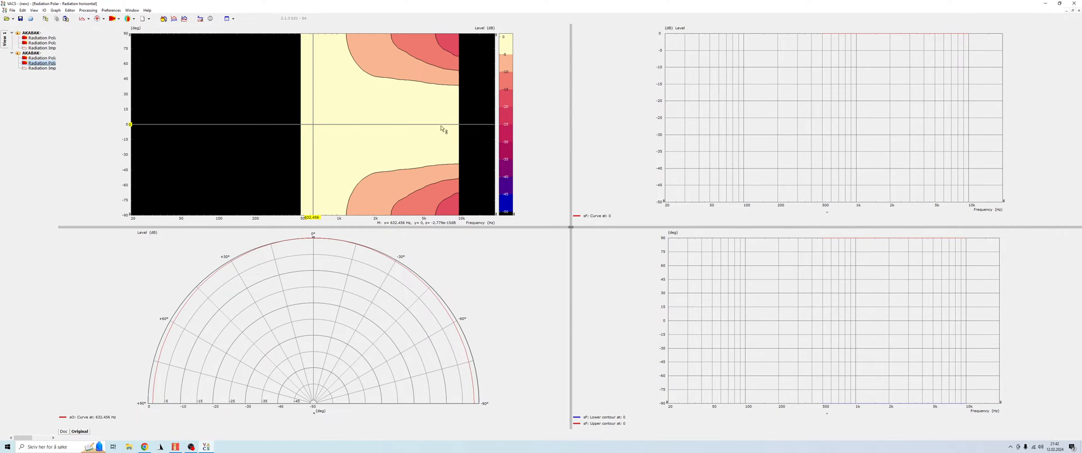
{"action": "double_click", "coordinate": [40, 58]}
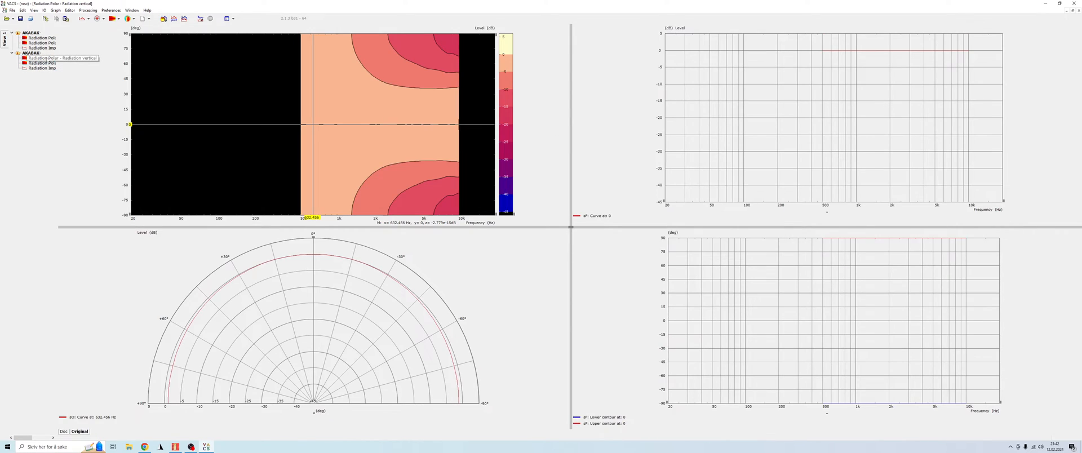
{"action": "double_click", "coordinate": [44, 64]}
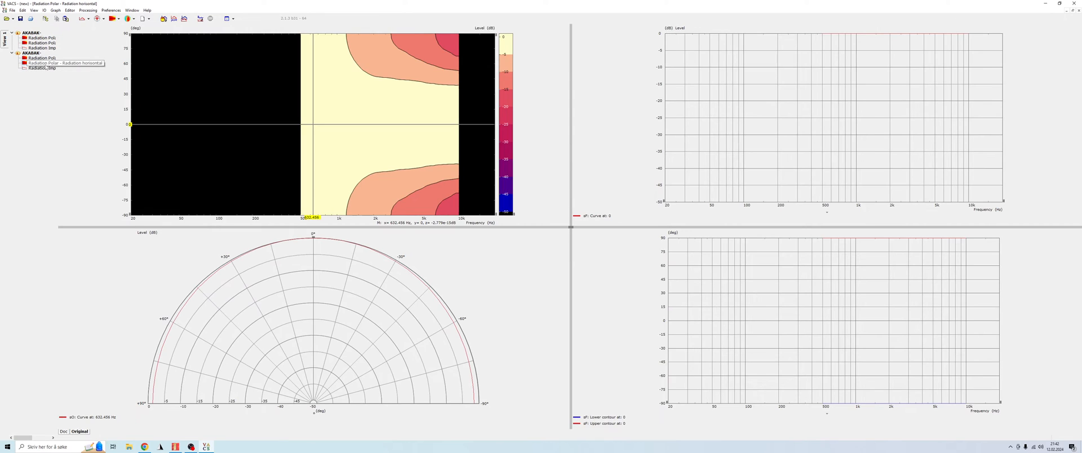
{"action": "double_click", "coordinate": [40, 58]}
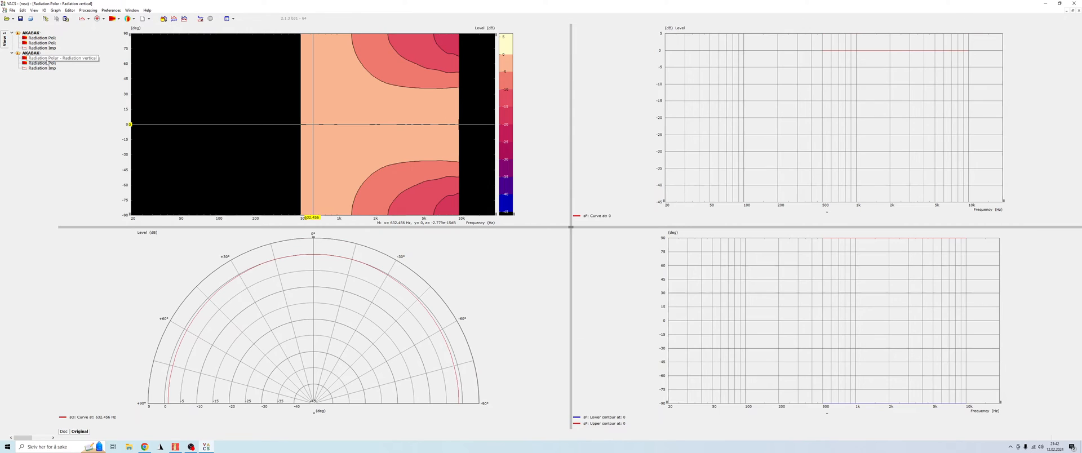
{"action": "double_click", "coordinate": [48, 63]}
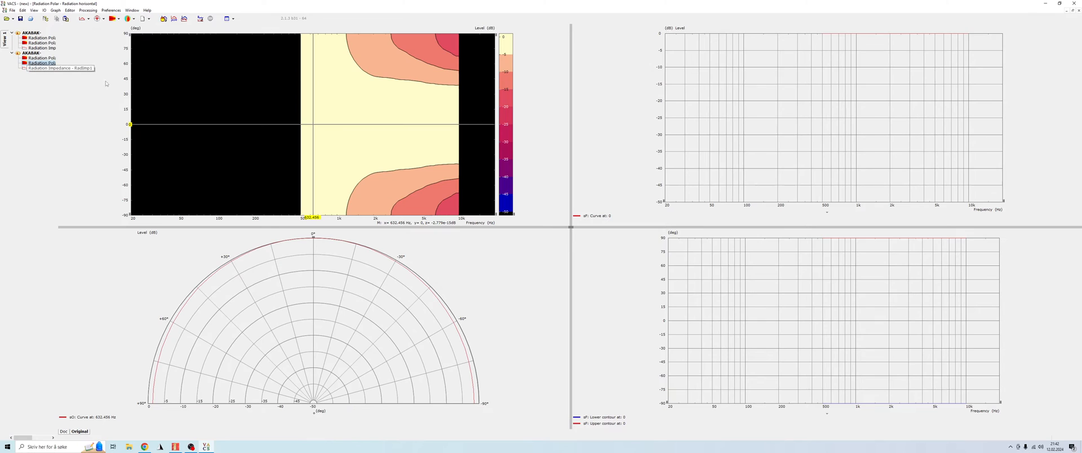
Step: Compare the off-axis response at about 90° between the horizontal polars of the new run and the earlier run
{"action": "left_click", "coordinate": [403, 124]}
{"action": "left_click_drag", "start_coordinate": [403, 125], "coordinate": [393, 36]}
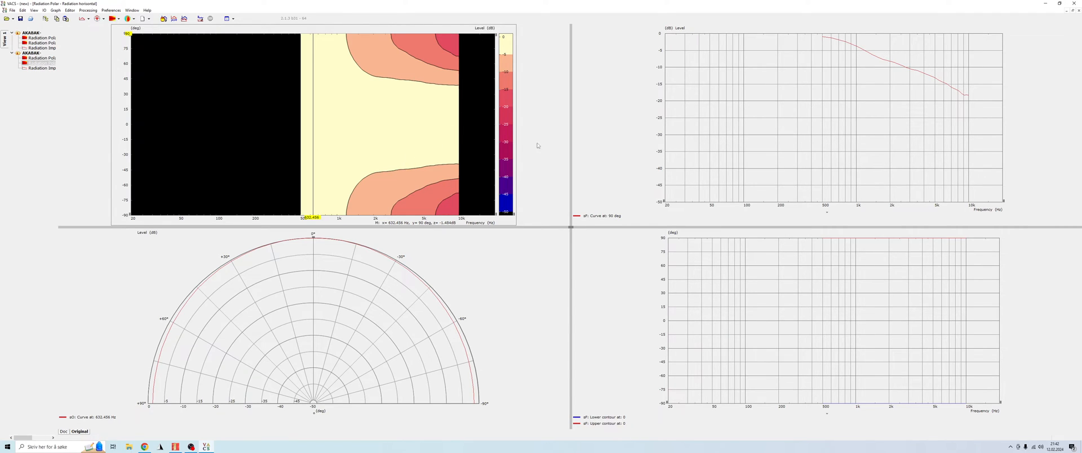
{"action": "left_click", "coordinate": [45, 43]}
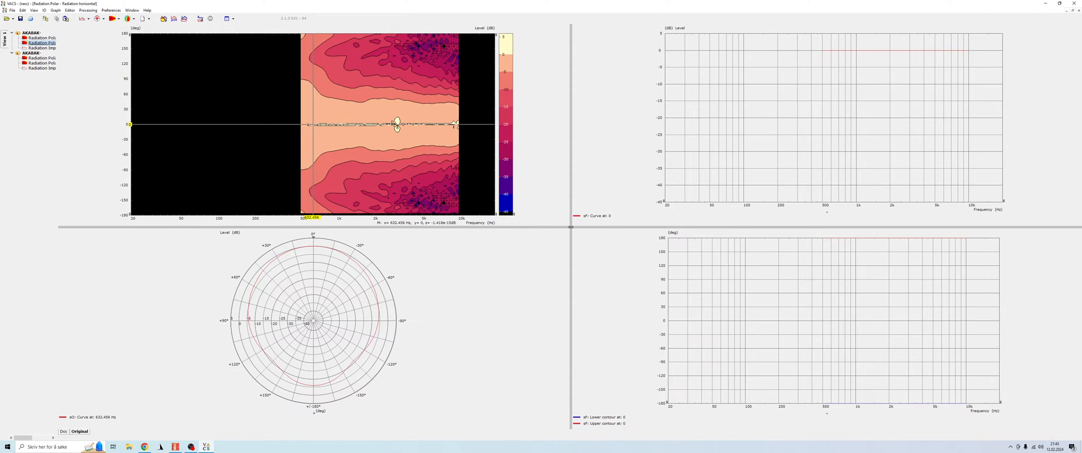
{"action": "left_click_drag", "start_coordinate": [394, 121], "coordinate": [407, 78]}
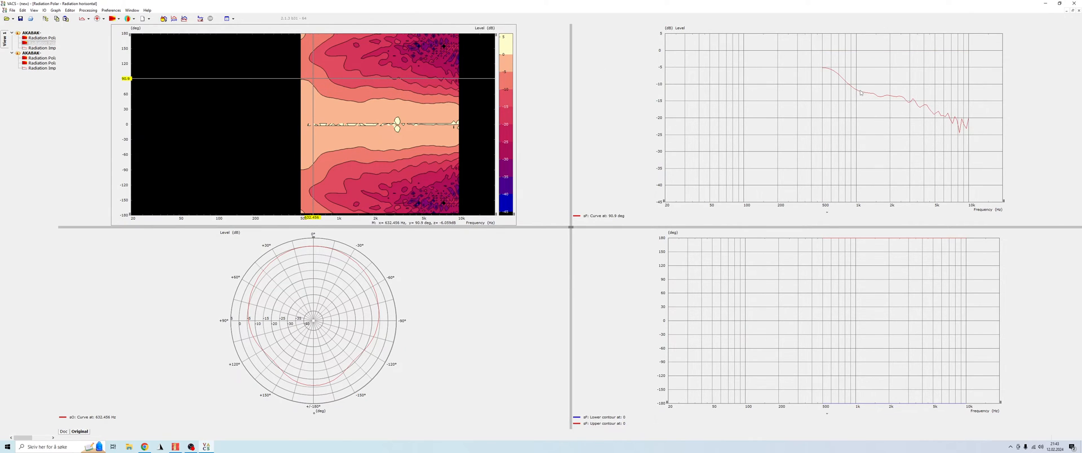
Step: Probe the new run's horizontal polar at about 50° off-axis near 10 kHz, and at about 15° near 5 kHz
{"action": "left_click", "coordinate": [42, 62]}
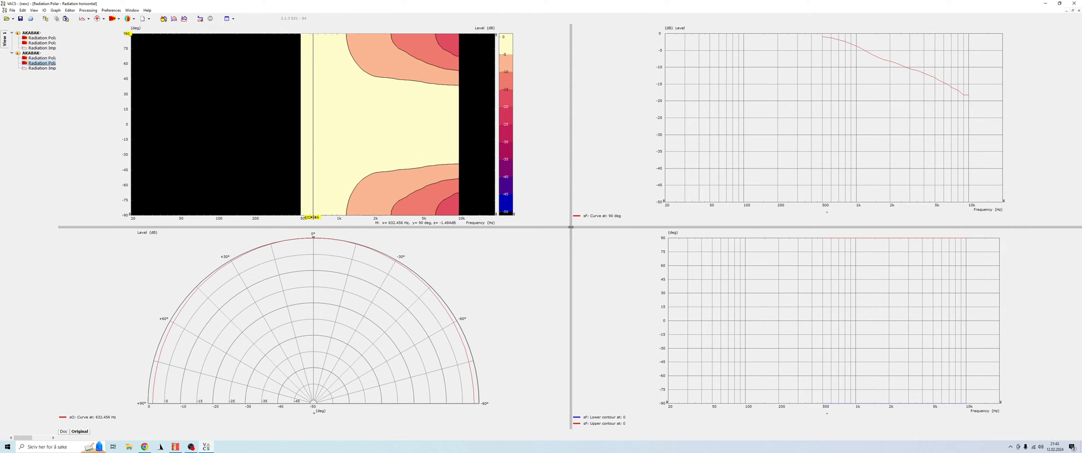
{"action": "left_click", "coordinate": [314, 37]}
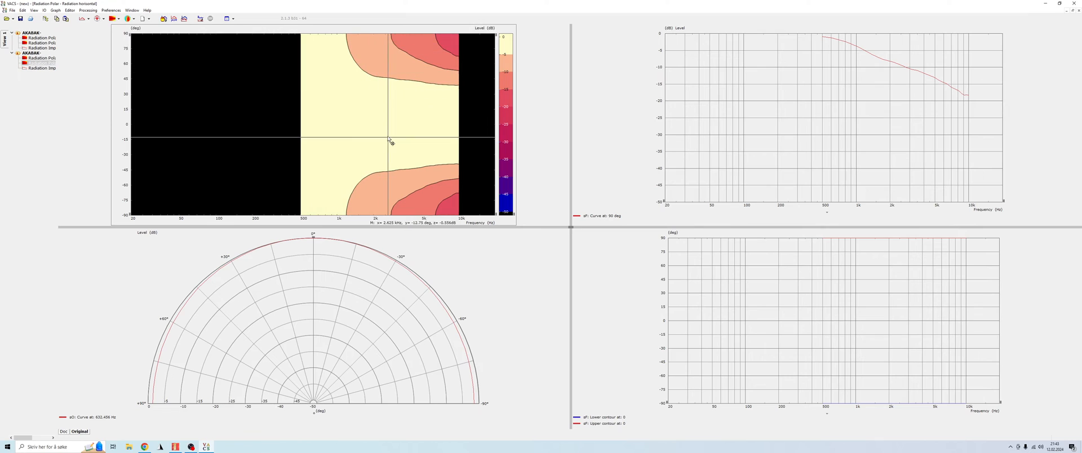
{"action": "left_click", "coordinate": [454, 71]}
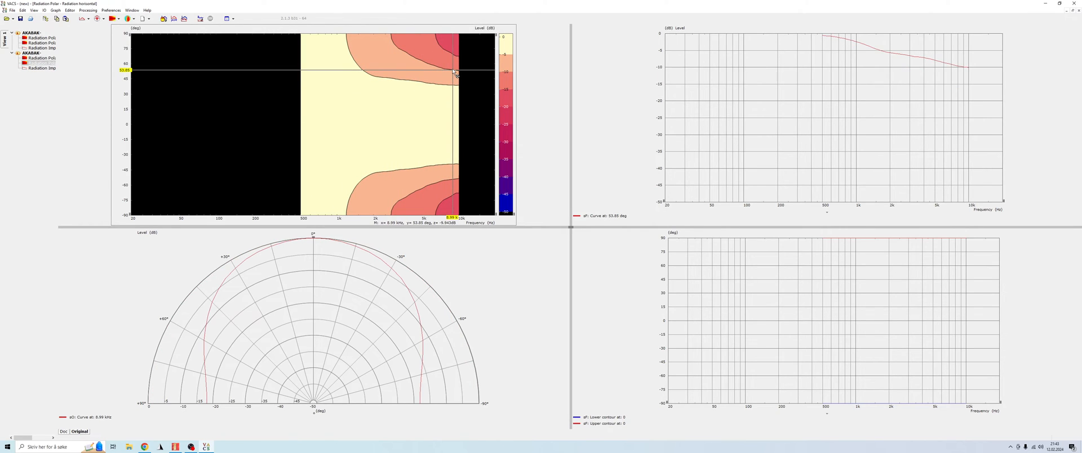
{"action": "mouse_move", "coordinate": [452, 70]}
{"action": "left_mouse_down"}
{"action": "mouse_move", "coordinate": [452, 85]}
{"action": "mouse_move", "coordinate": [454, 76]}
{"action": "left_mouse_up"}
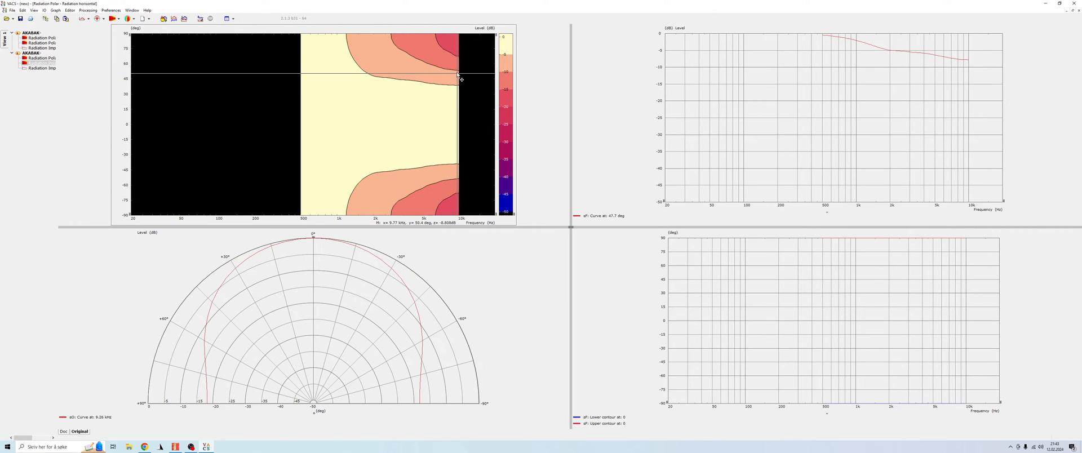
{"action": "left_click", "coordinate": [459, 71]}
{"action": "left_click", "coordinate": [459, 72]}
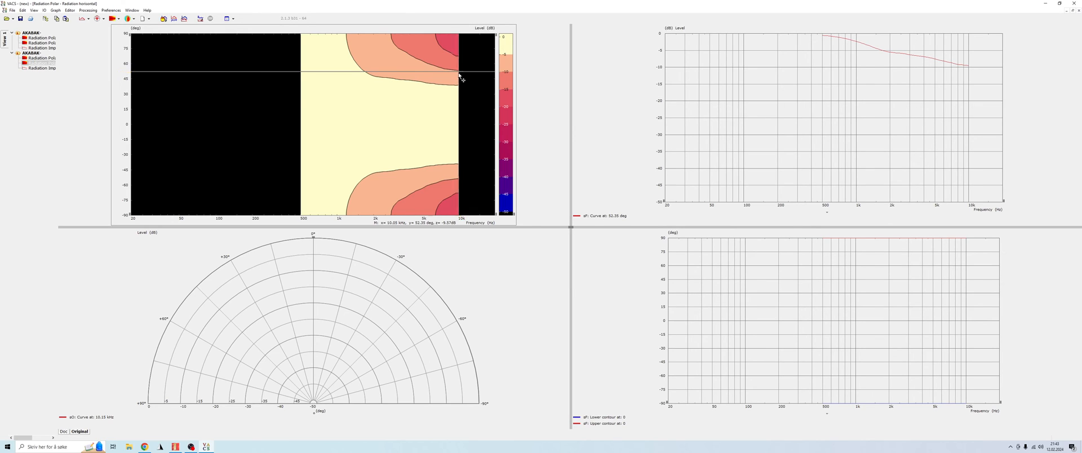
{"action": "left_click", "coordinate": [422, 108]}
Step: Switch to AKABAK and inspect the waveguide mesh and its driven throat from the front
{"action": "left_click", "coordinate": [175, 447]}
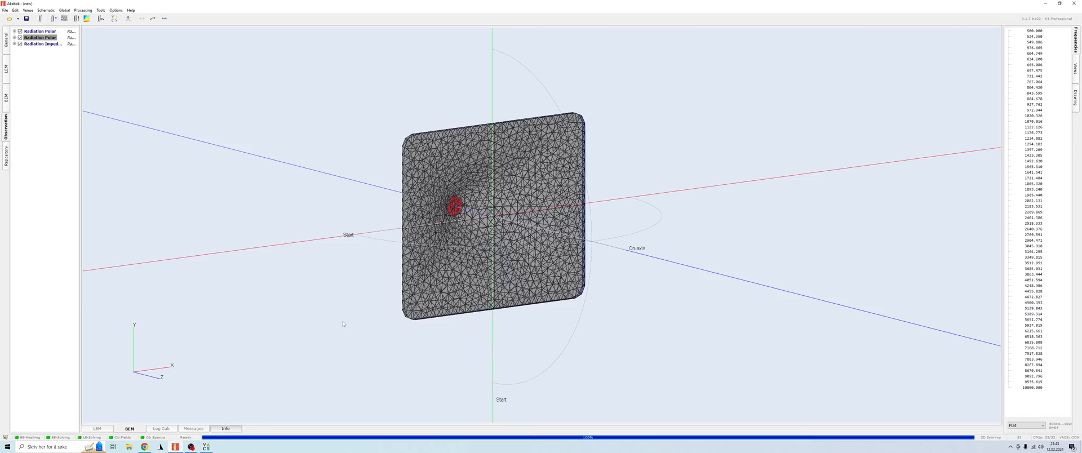
{"action": "left_click_drag", "start_coordinate": [280, 21], "coordinate": [345, 191]}
{"action": "scroll", "coordinate": [485, 247], "scroll_direction": "up", "scroll_amount": 5}
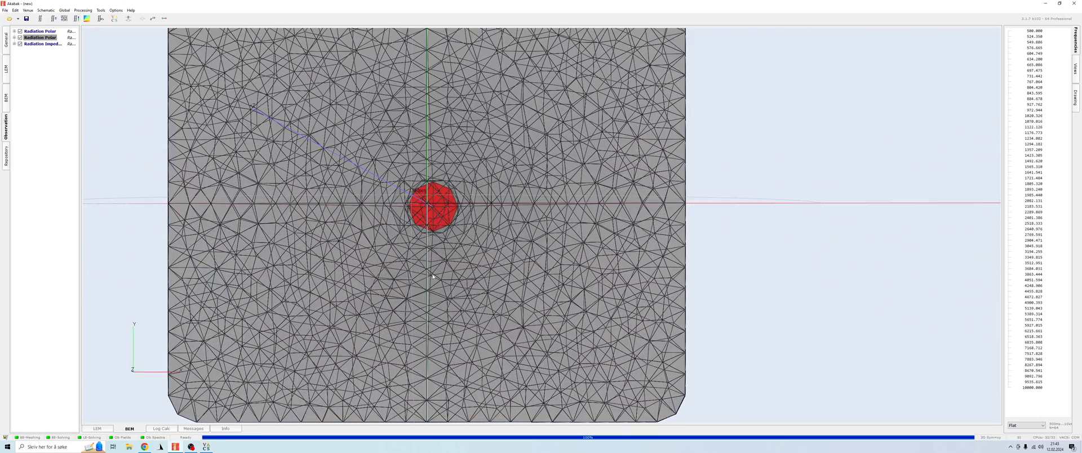
{"action": "left_click_drag", "start_coordinate": [490, 259], "coordinate": [550, 297]}
{"action": "scroll", "coordinate": [550, 297], "scroll_direction": "down", "scroll_amount": 5}
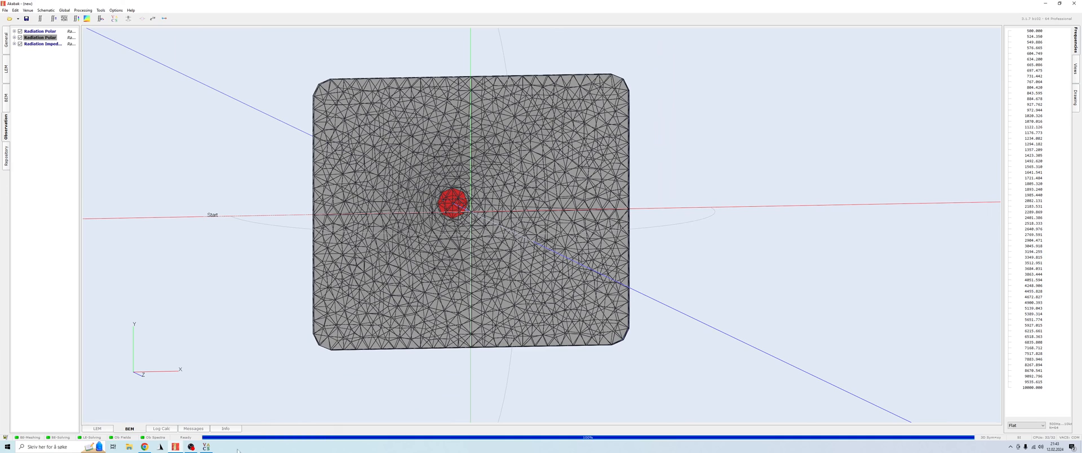
Step: Switch back to VACS and probe the horizontal polar close to the axis at about 8 kHz
{"action": "left_click", "coordinate": [206, 446]}
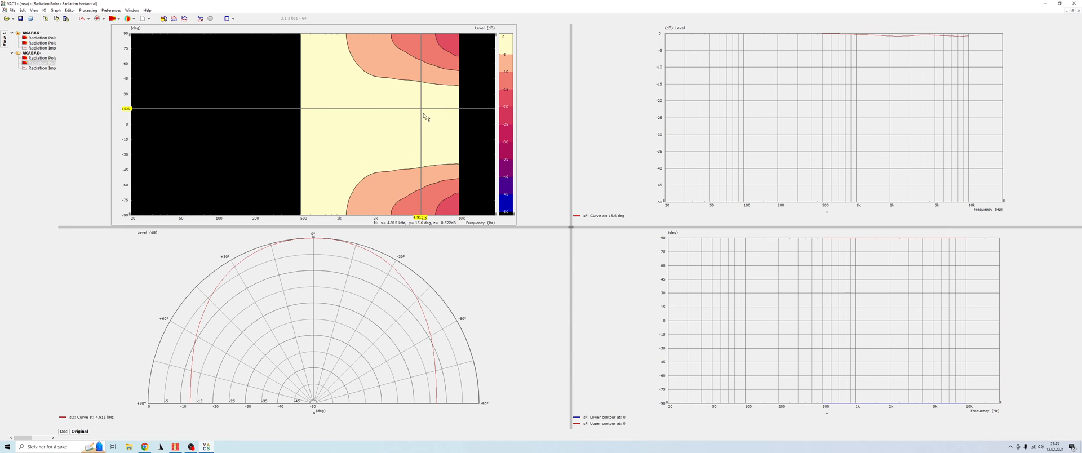
{"action": "left_click_drag", "start_coordinate": [418, 108], "coordinate": [448, 129]}
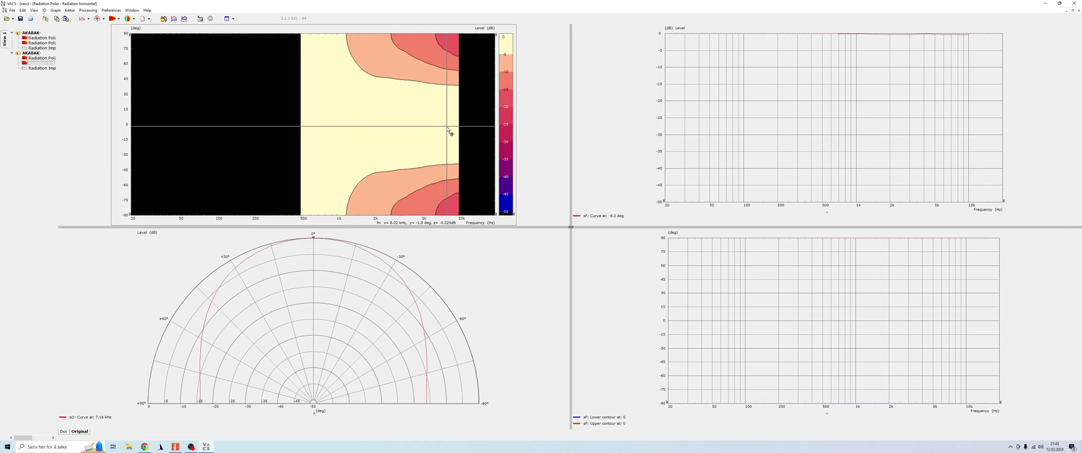
{"action": "left_click", "coordinate": [192, 448]}
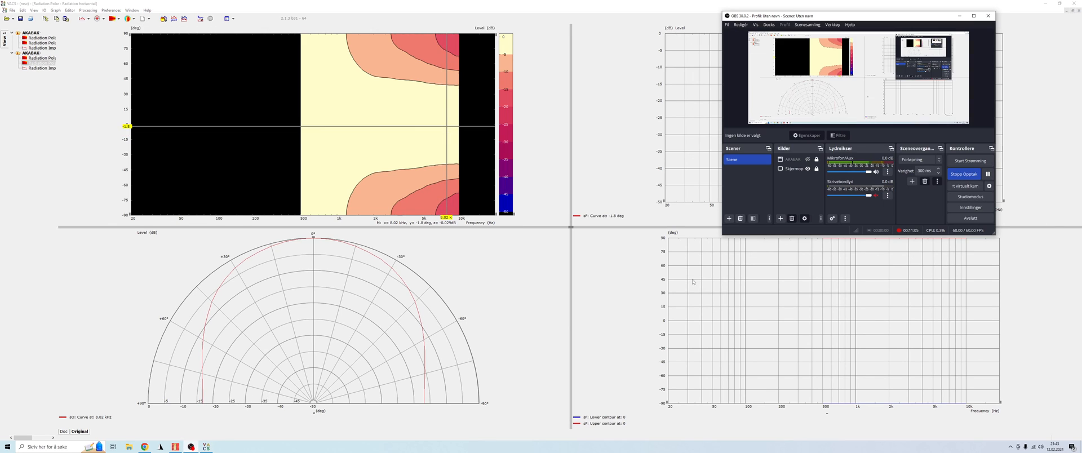